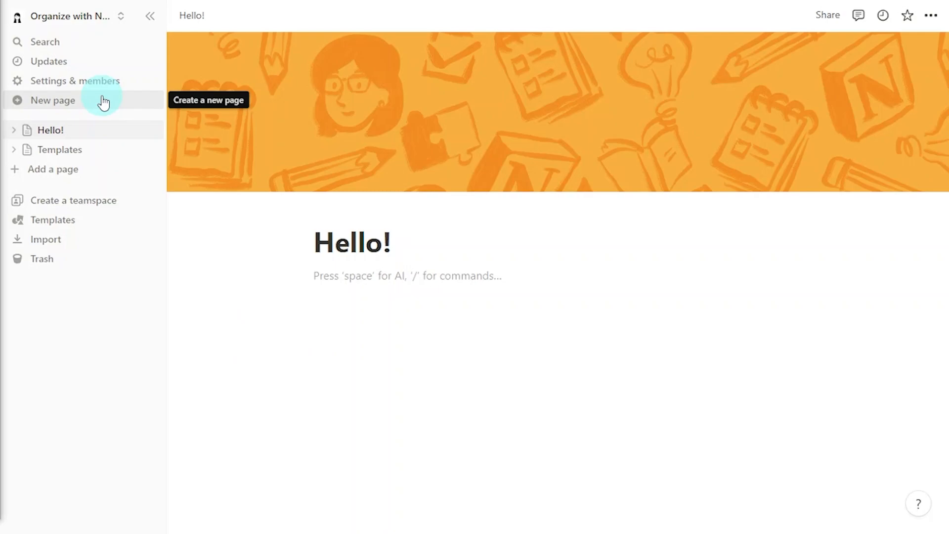
Create a new empty private page titled "My dashboard".
click(104, 101)
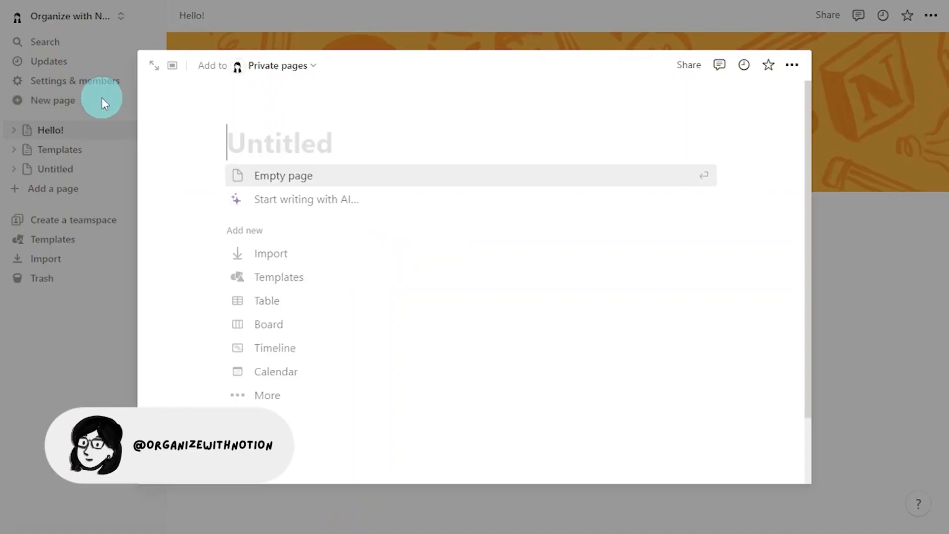
text(My das)
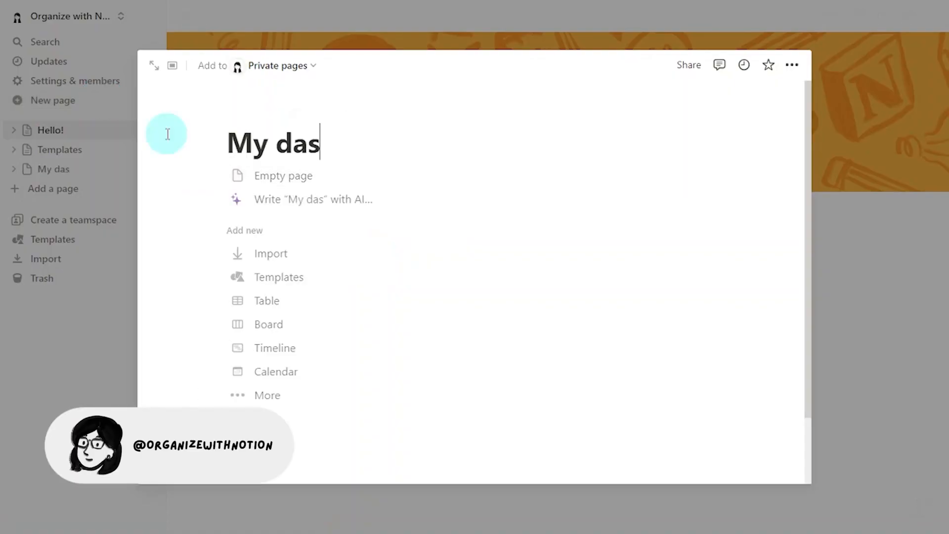
text(hboard)
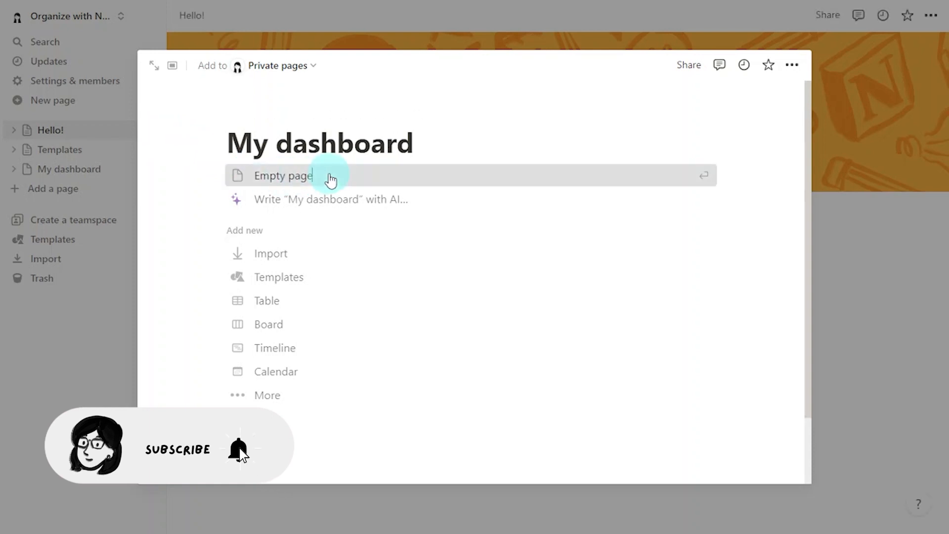
click(328, 179)
Add a cover to the My dashboard page and change it to an Unsplash photo of a red coffee mug beside a potted plant.
mouse_move(311, 143)
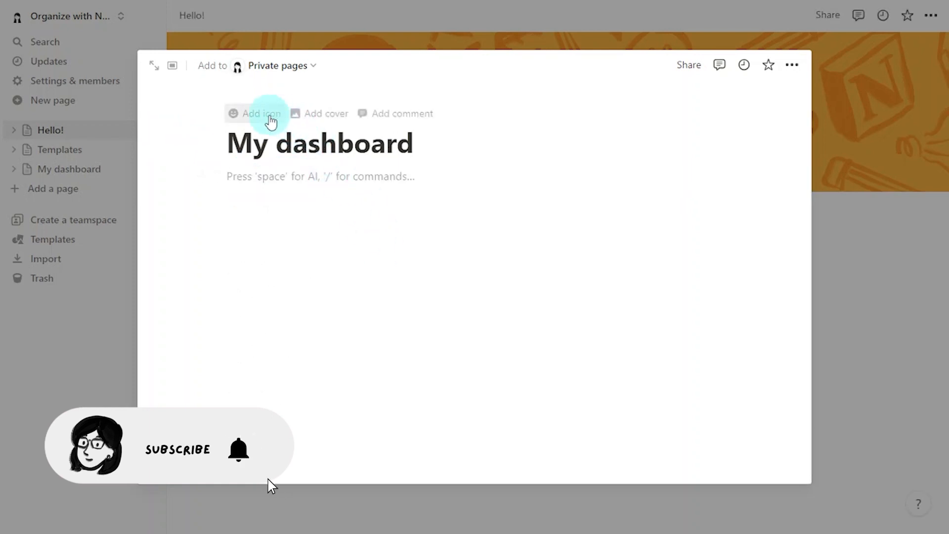
click(316, 115)
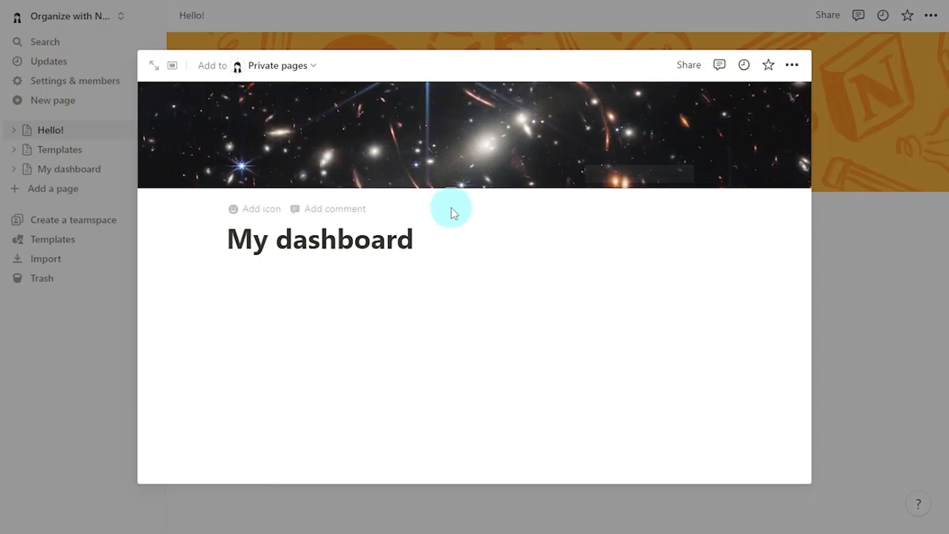
click(615, 173)
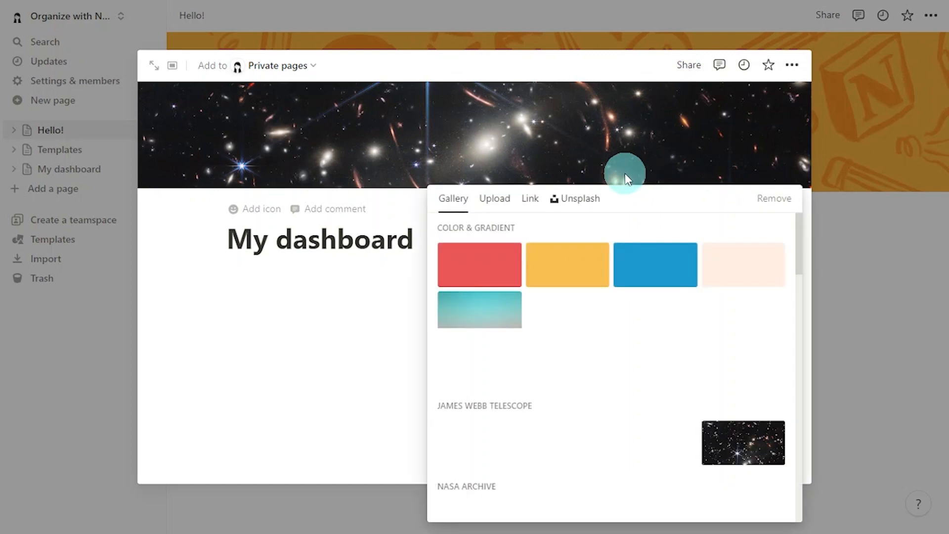
click(593, 200)
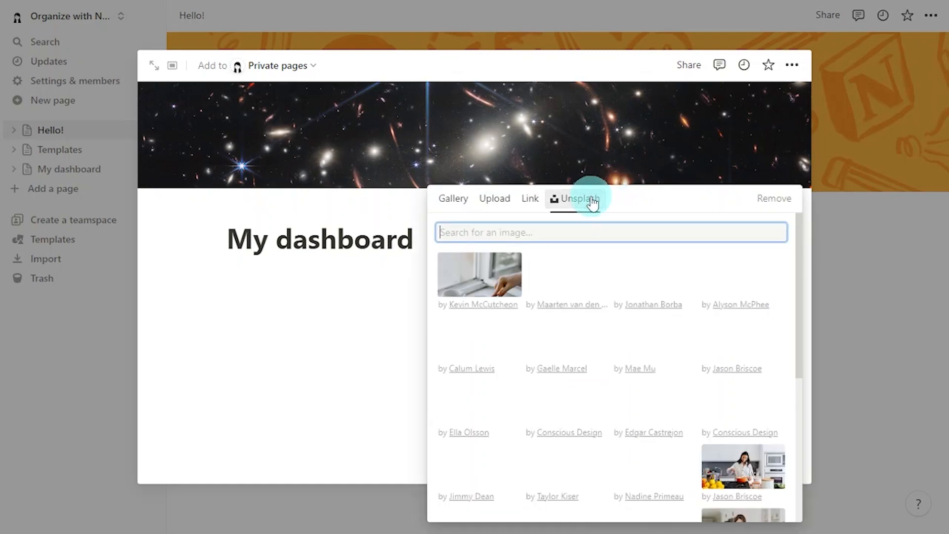
text(da)
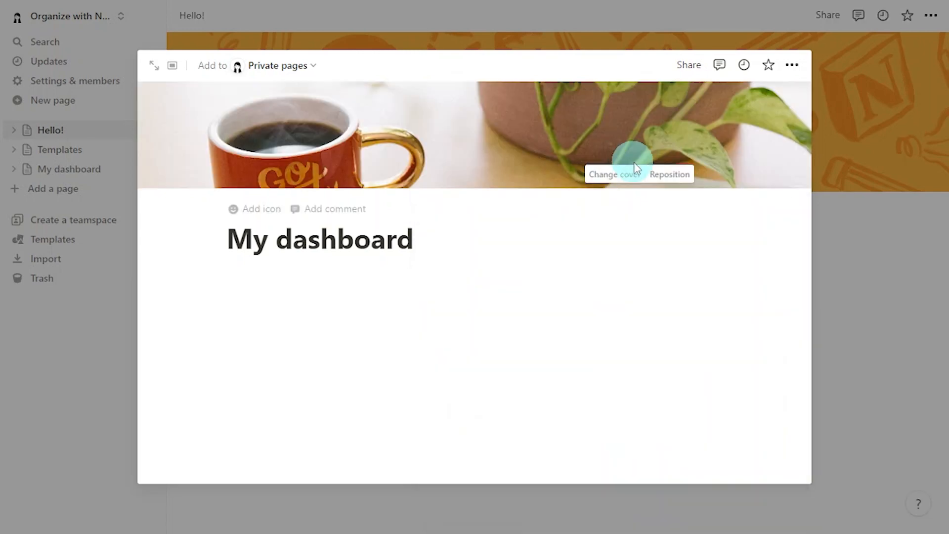
Reposition the cover photo slightly upward so more of the mug's lettering shows, and save the position.
click(670, 175)
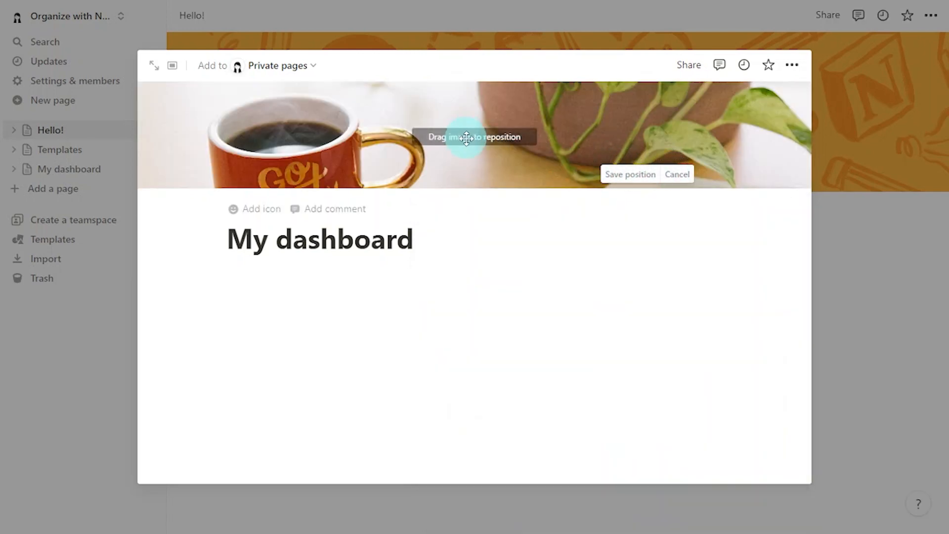
mouse_move(467, 138)
mouse_down()
mouse_move(466, 173)
mouse_move(475, 121)
mouse_up()
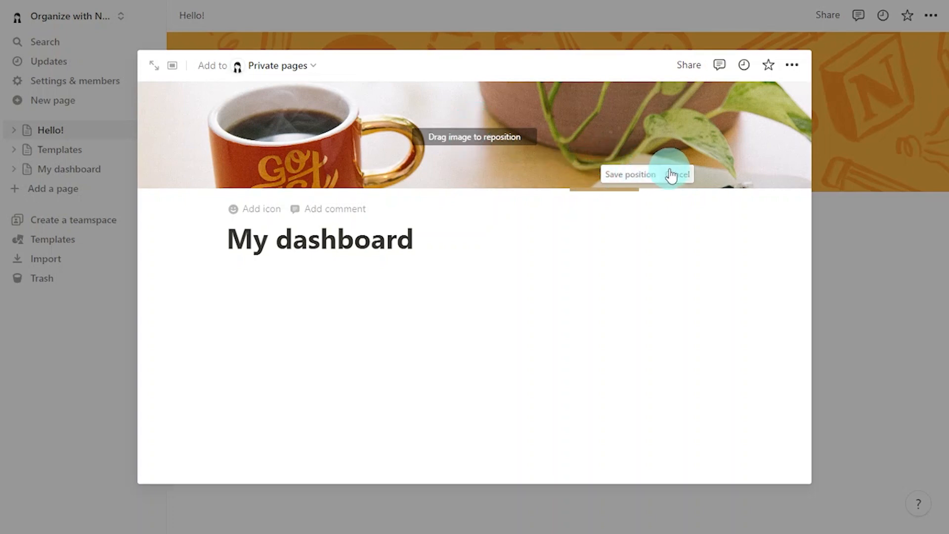
click(627, 177)
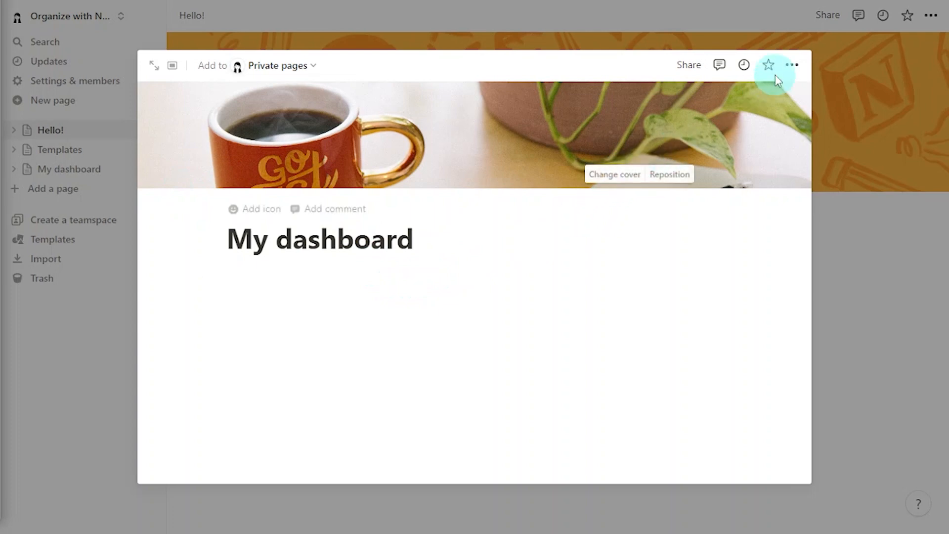
Turn on full width for the My dashboard page.
click(793, 63)
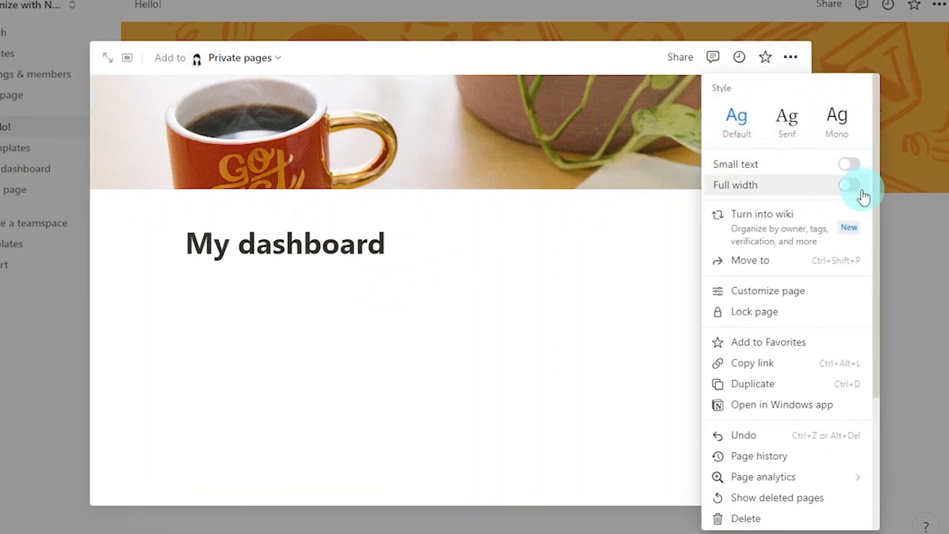
click(847, 184)
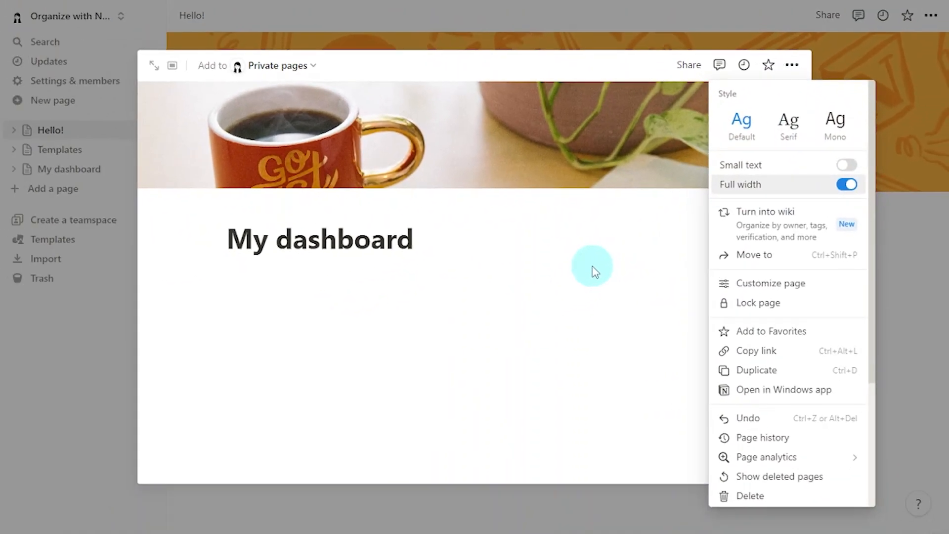
click(594, 271)
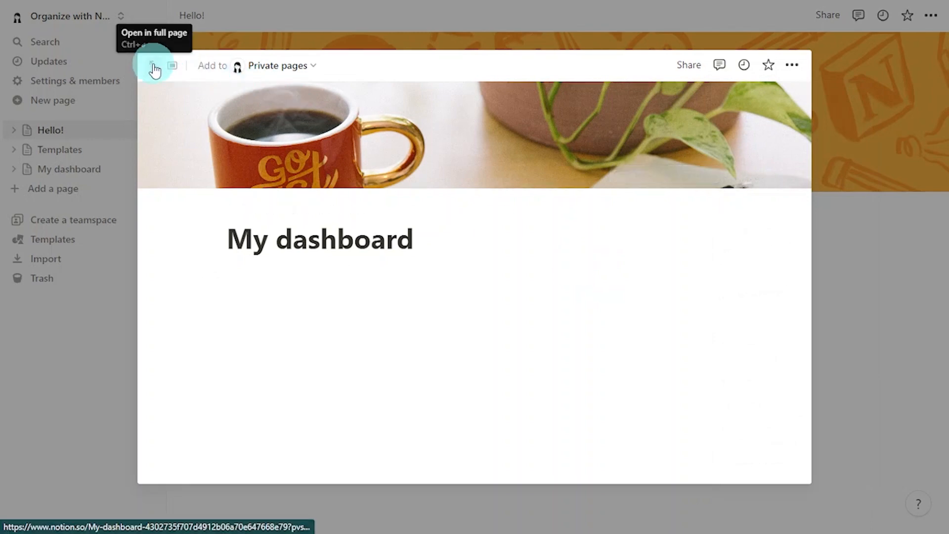
Open My dashboard as a full page and hide the sidebar.
click(154, 68)
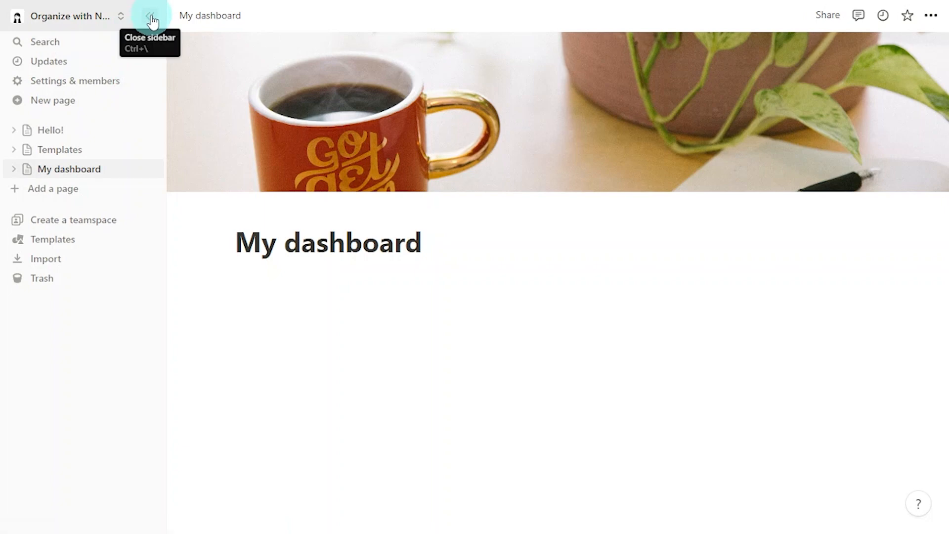
click(151, 22)
Insert a 2 columns block in the empty page body below the title.
click(212, 281)
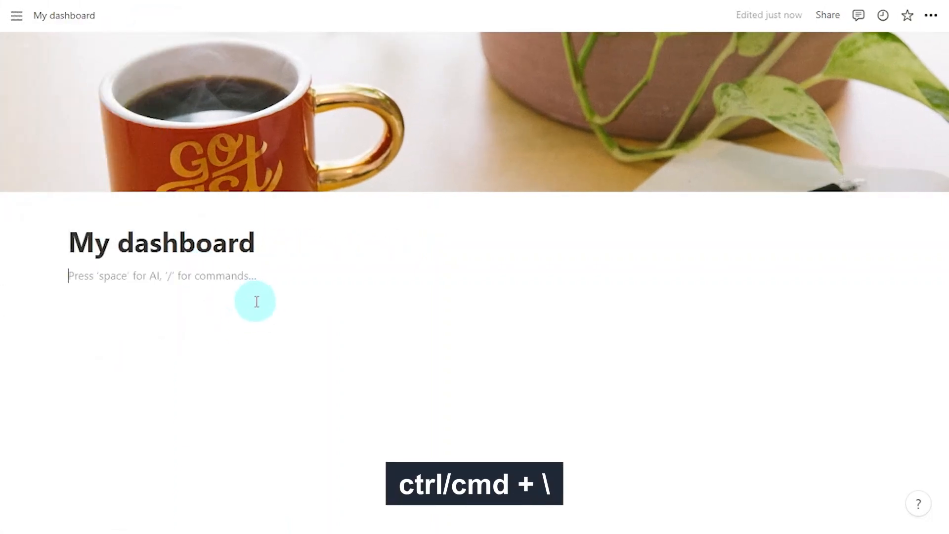
text(/2)
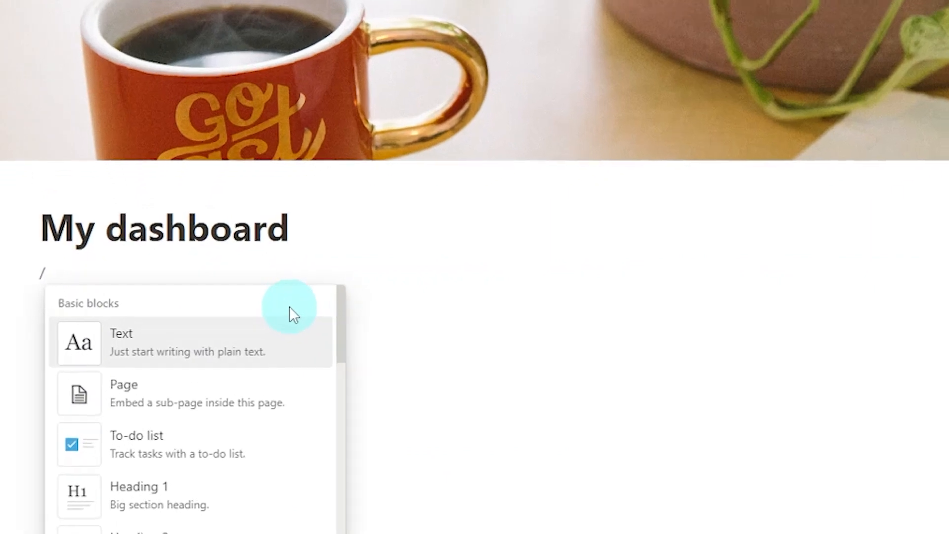
text(colu)
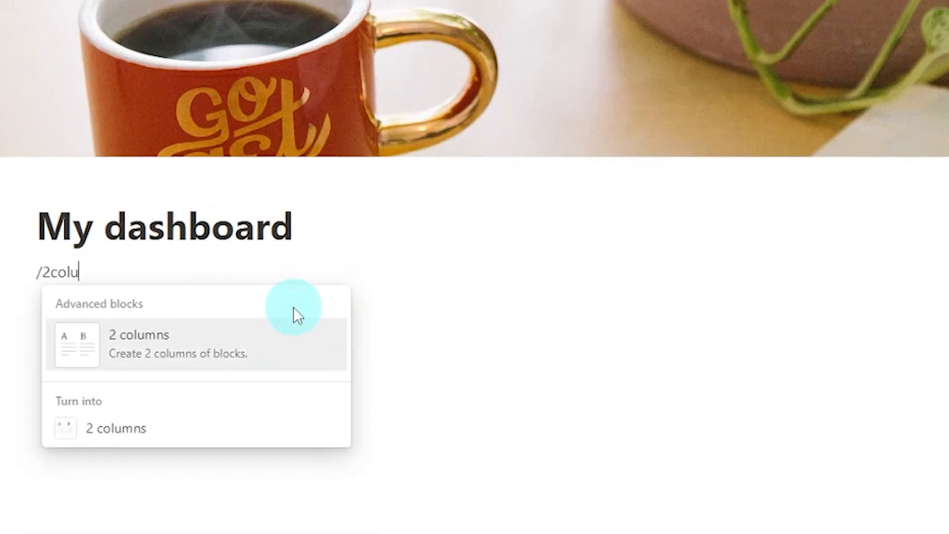
text(mns)
key(Return)
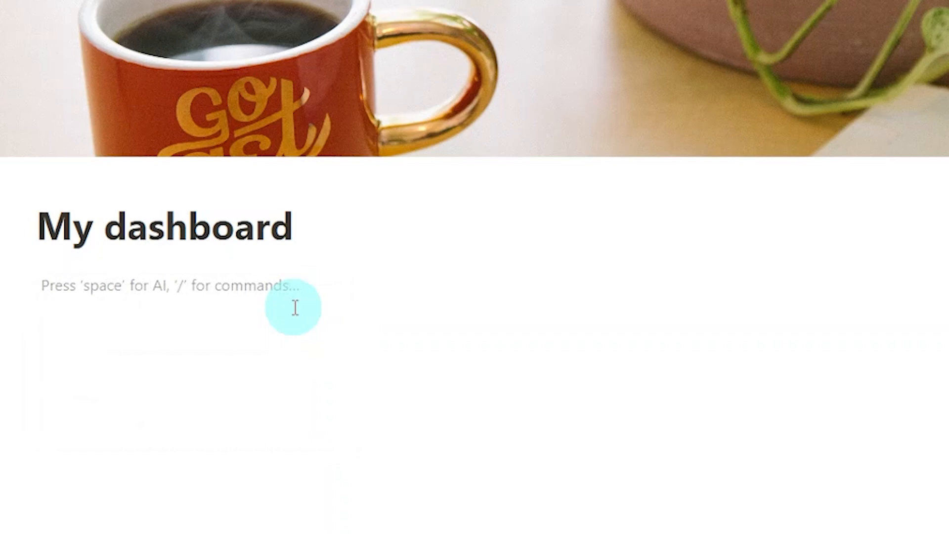
Add a callout block in the first column containing the text "FOCUS OF THE WEEK".
text(/)
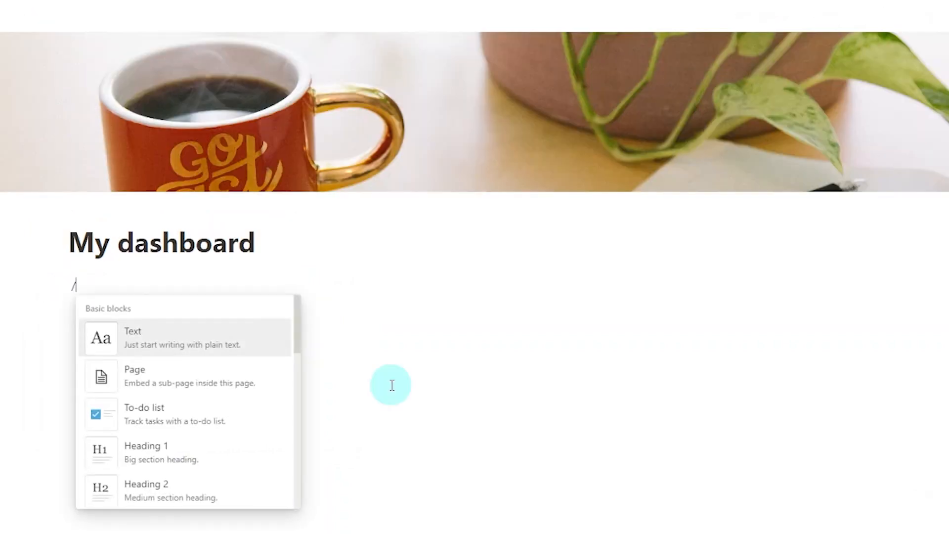
text(callout)
key(Return)
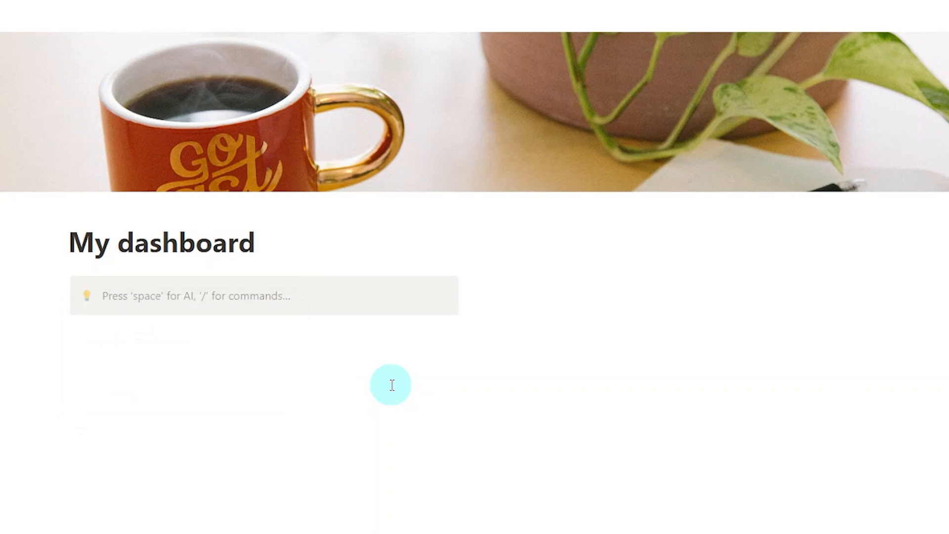
text(FOCUS OF THE WEEK)
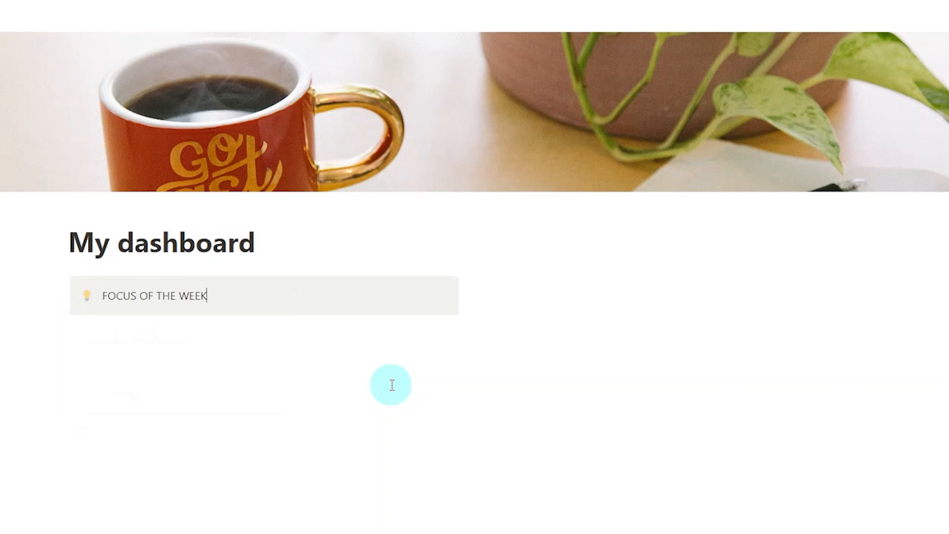
Make the callout's "FOCUS OF THE WEEK" text bold.
key(ctrl+shift+Left)
key(ctrl+shift+Left)
key(ctrl+shift+Left)
key(ctrl+shift+Left)
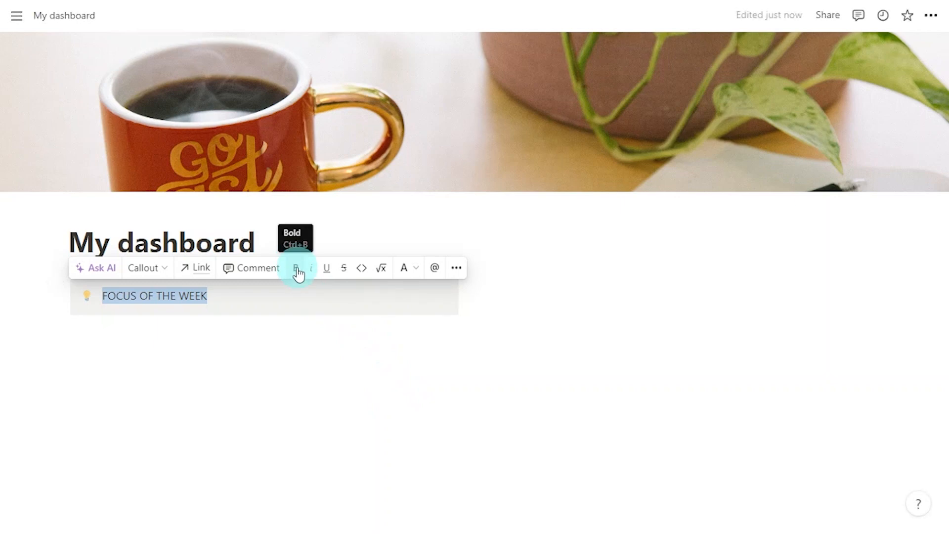
click(296, 269)
key(Right)
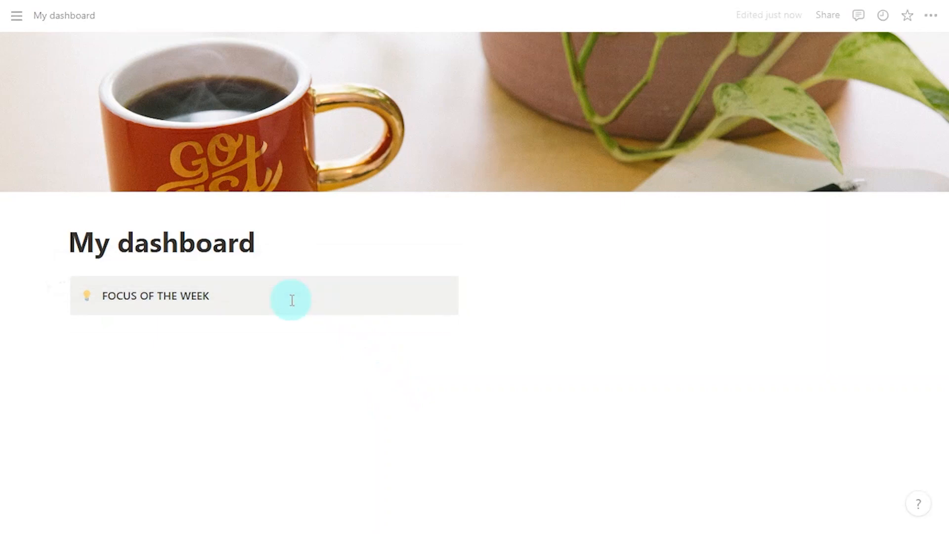
Add three numbered lines under the callout heading: "1. Priority 1", "2. Priority 2" and "3. Priority 3".
key(Return)
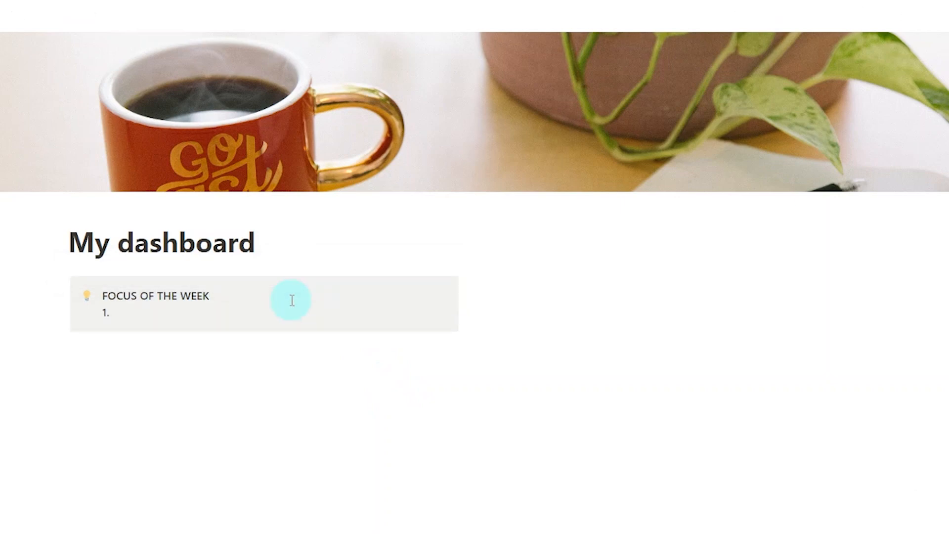
text(1. Priority 1)
key(Return)
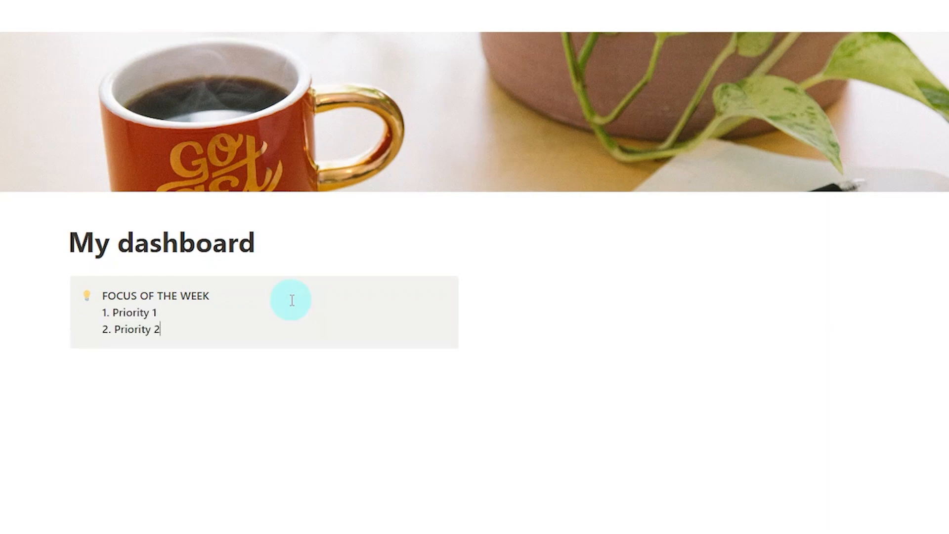
key(Return)
text(3. Priority 3)
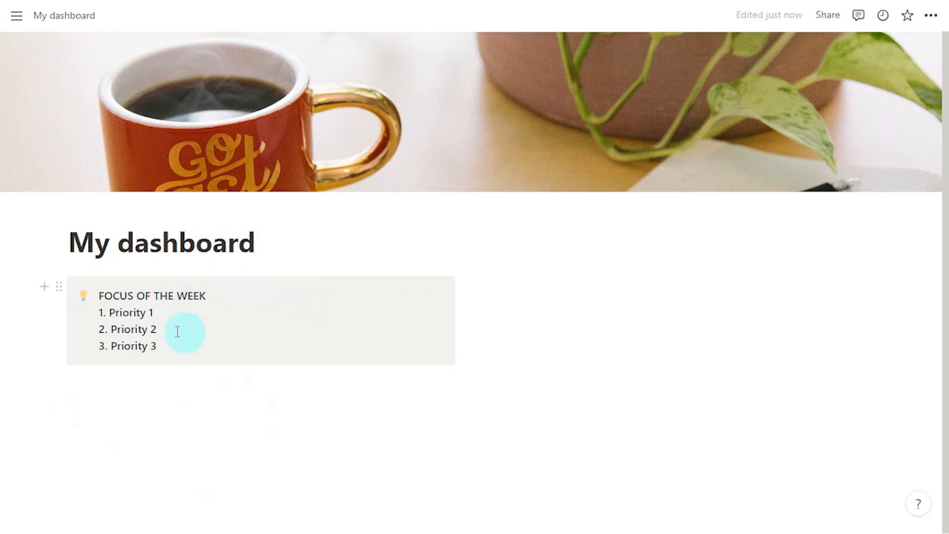
Set the colour of the FOCUS OF THE WEEK callout to Gray background.
click(60, 285)
mouse_move(148, 377)
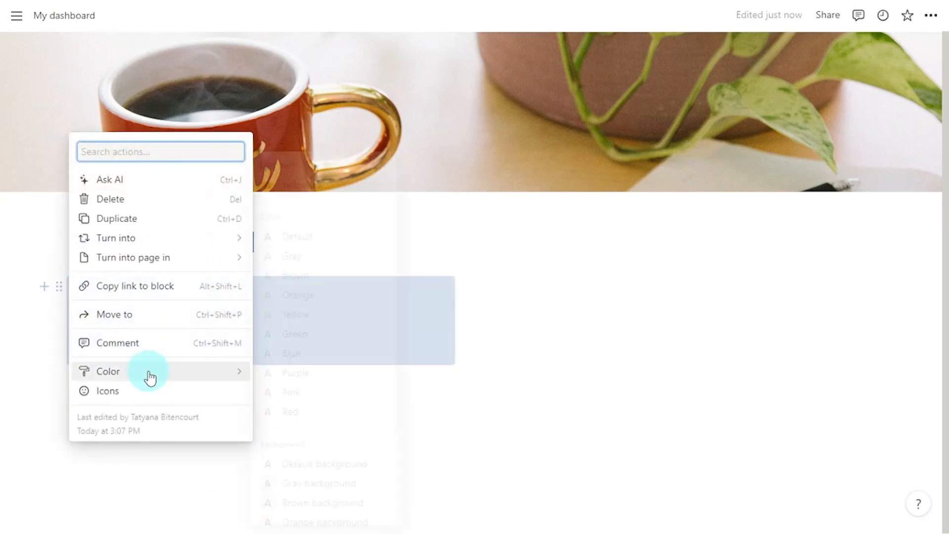
click(370, 486)
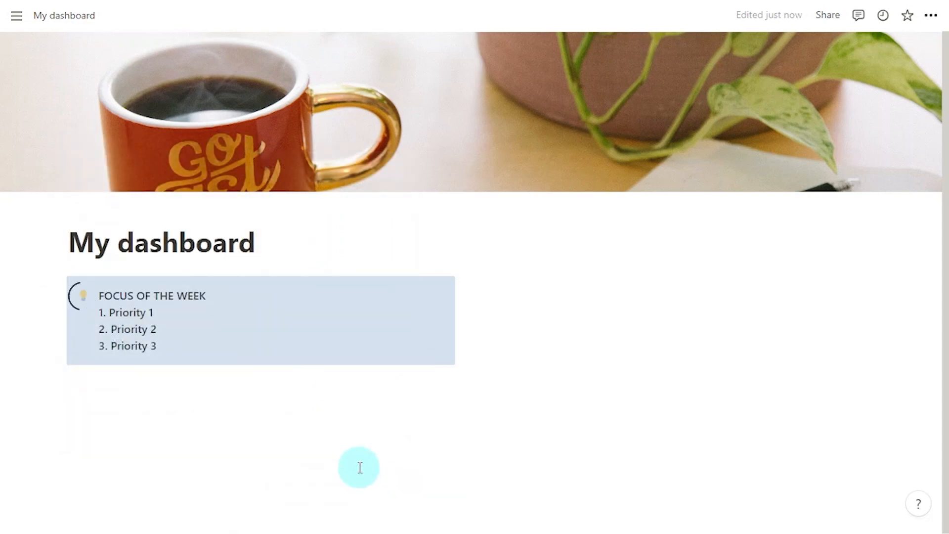
Replace the callout's light bulb emoji with a dark grey target icon.
click(87, 299)
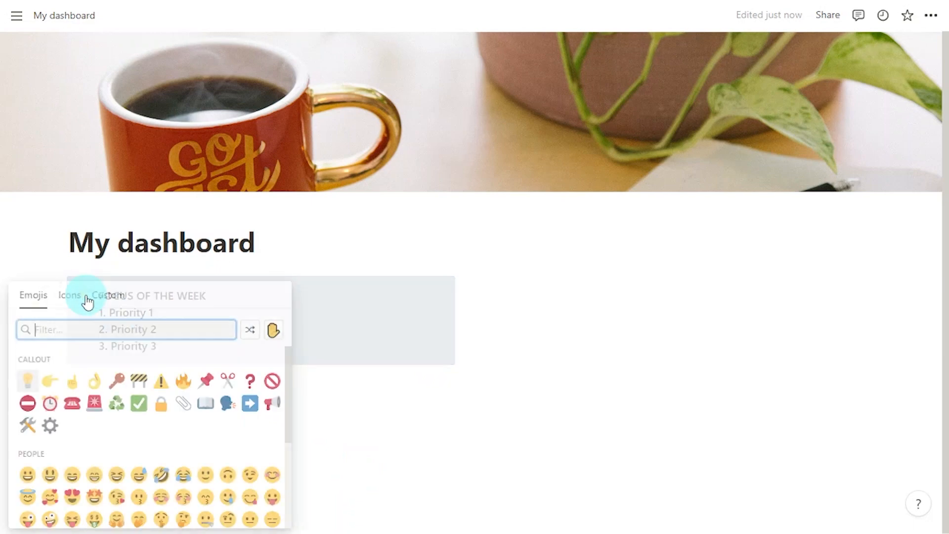
click(67, 299)
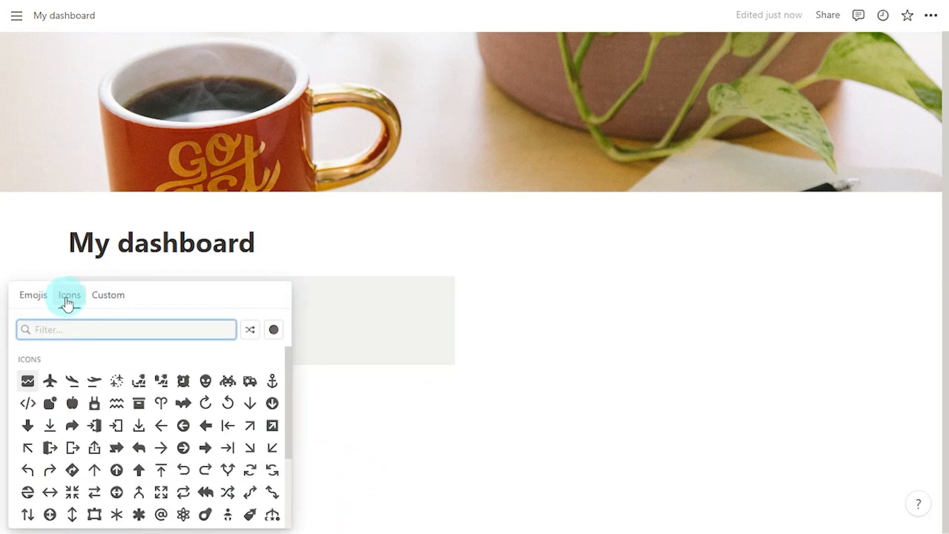
click(275, 330)
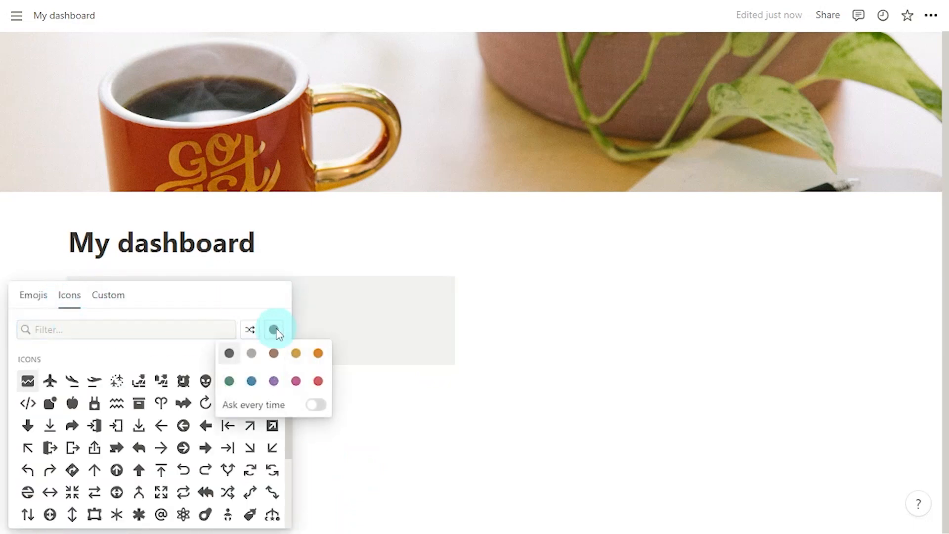
click(229, 354)
text(target)
click(72, 362)
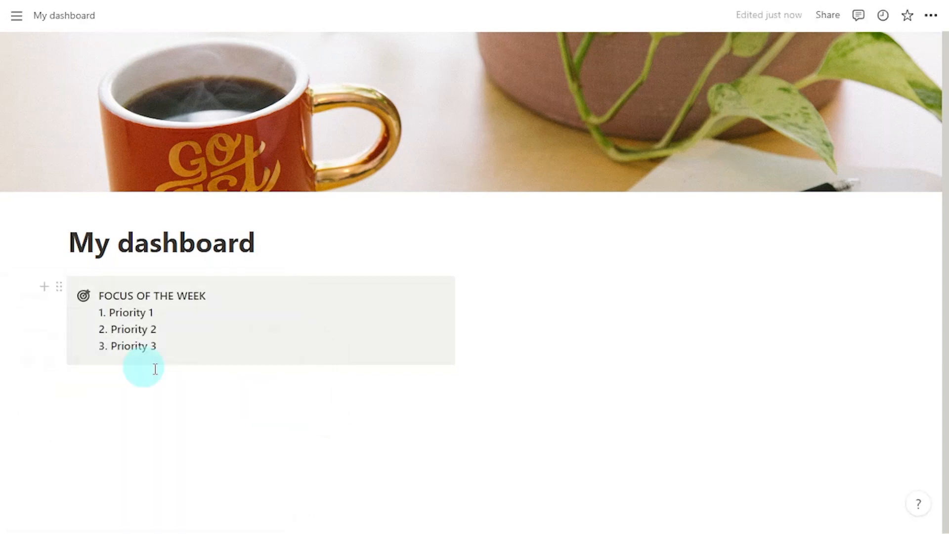
Insert a divider directly below the FOCUS OF THE WEEK callout.
click(213, 385)
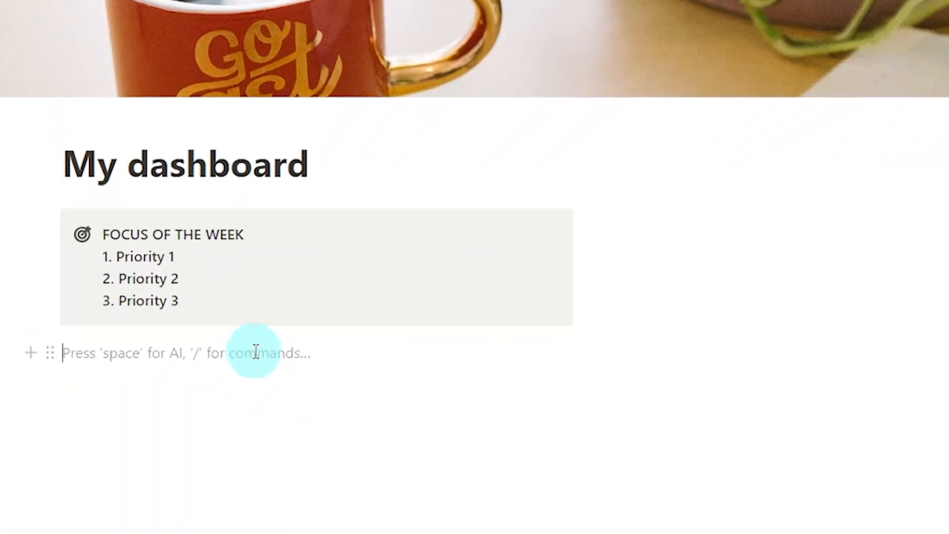
text(/divid)
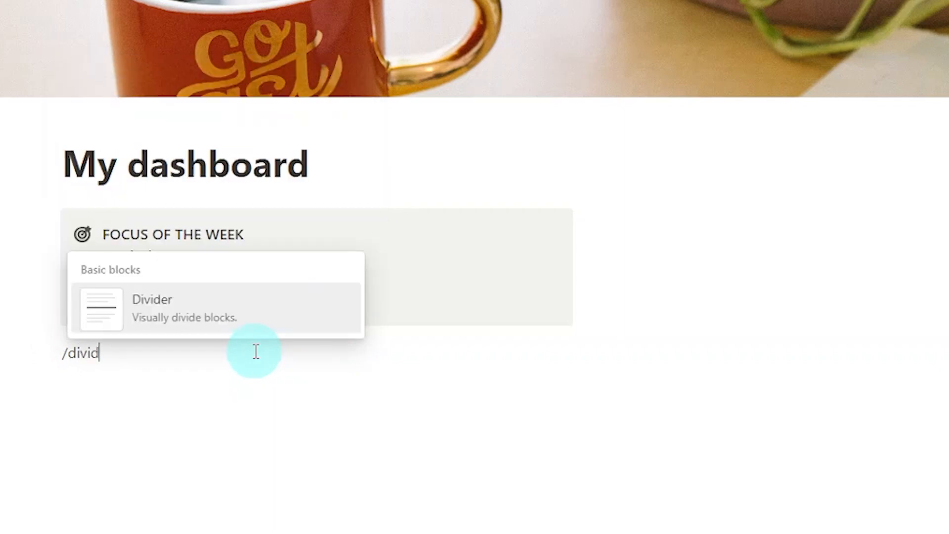
text(er)
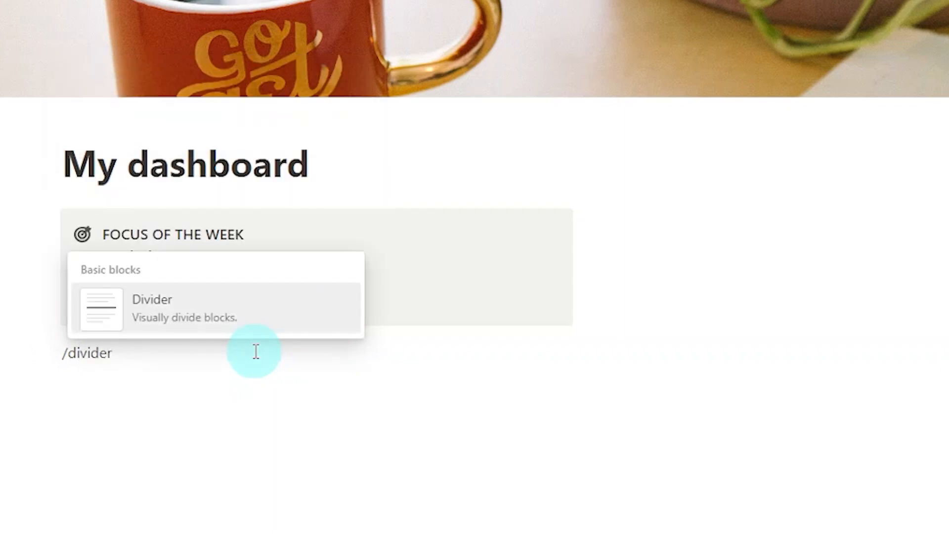
click(286, 319)
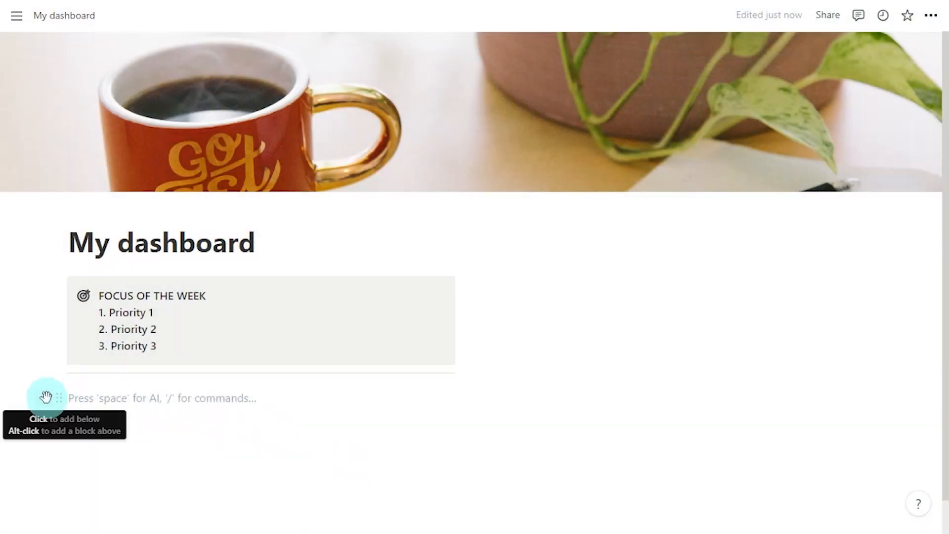
Add a list view with a new database below the divider and title the database "Tasks".
click(45, 396)
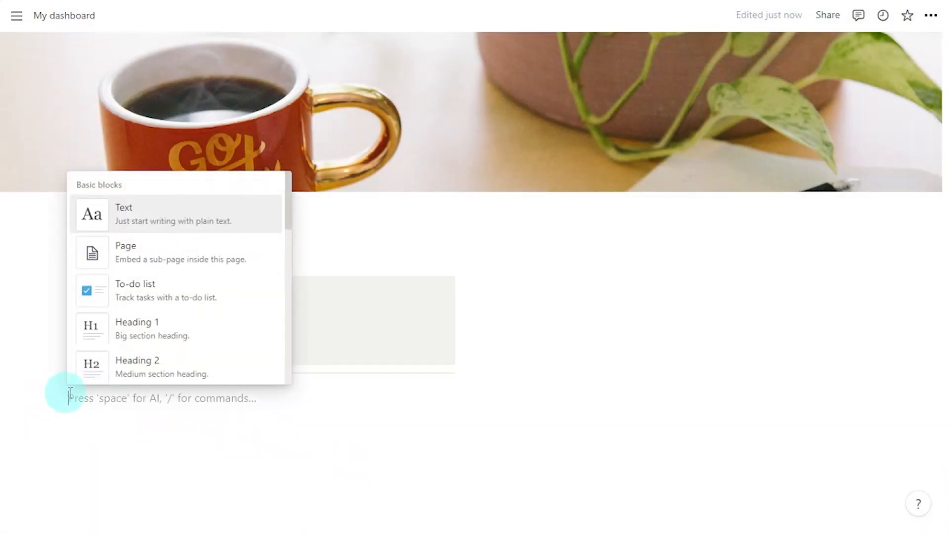
scroll(228, 303, down, 10)
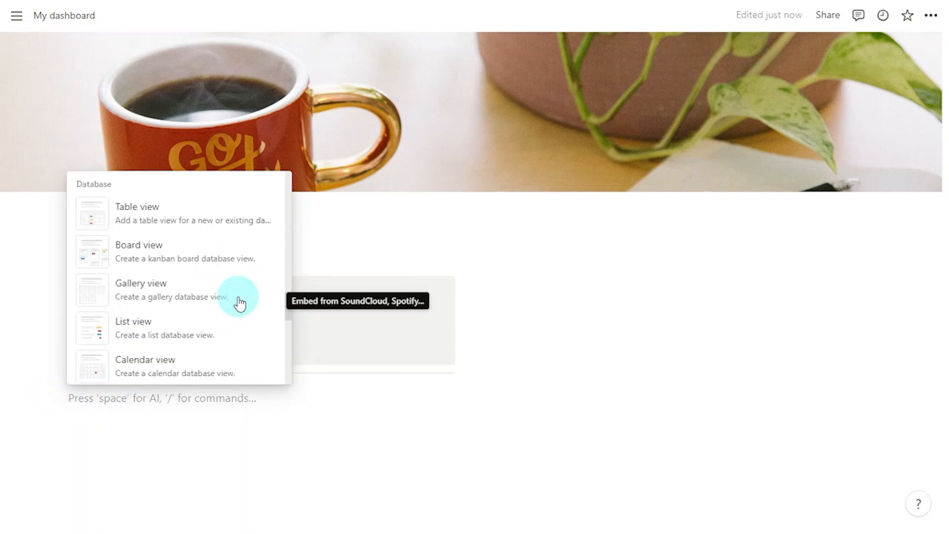
click(246, 344)
scroll(326, 391, down, 3)
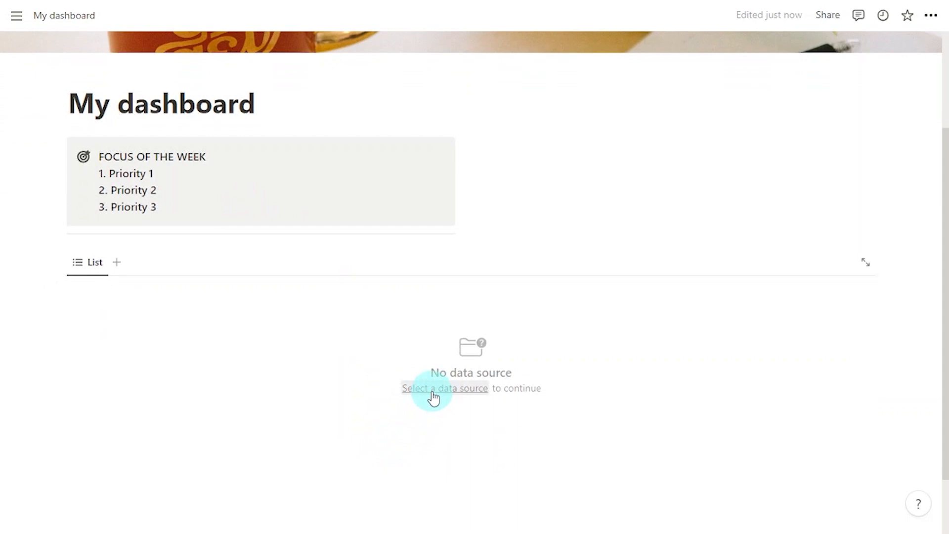
click(433, 397)
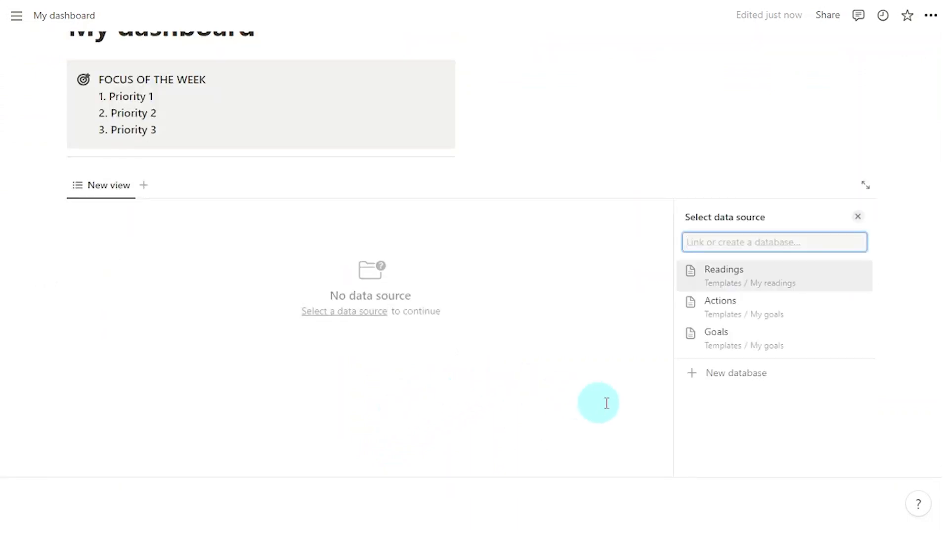
click(801, 382)
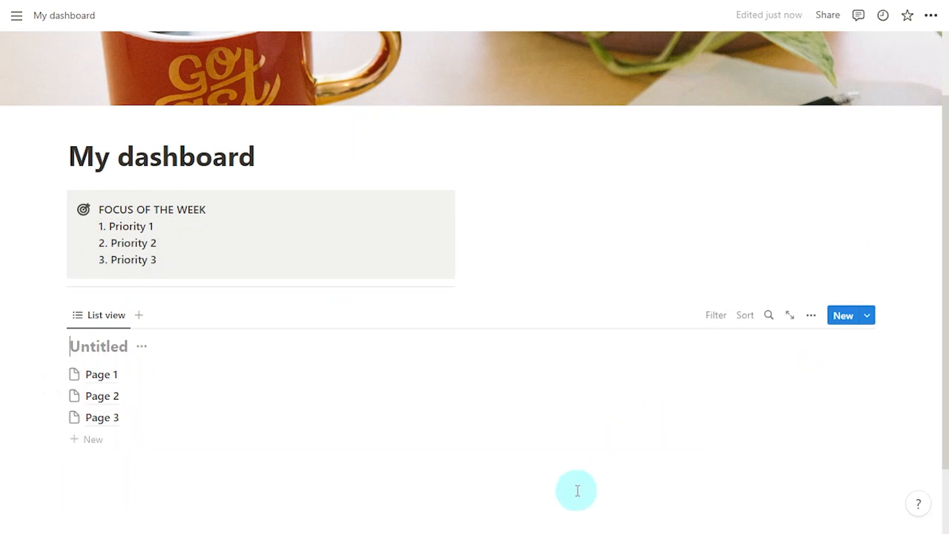
text(Tasks)
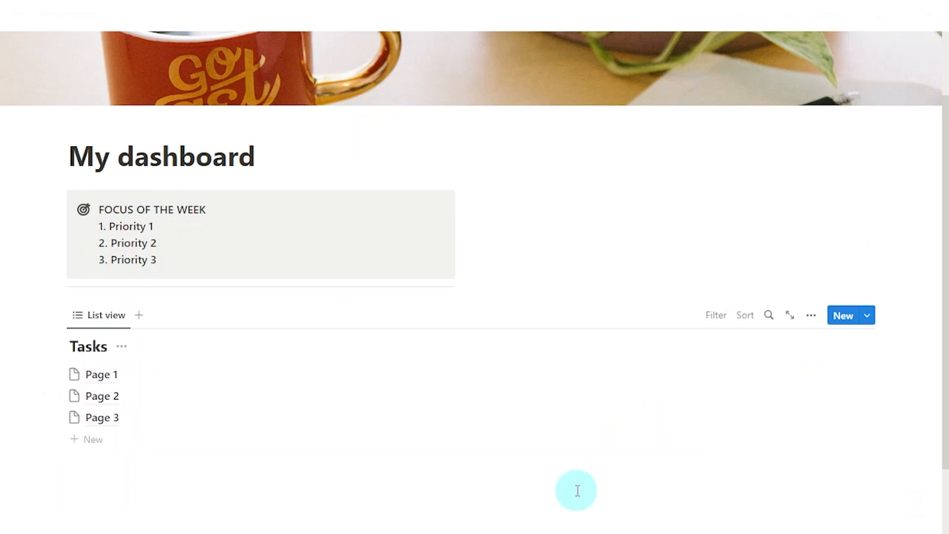
key(Escape)
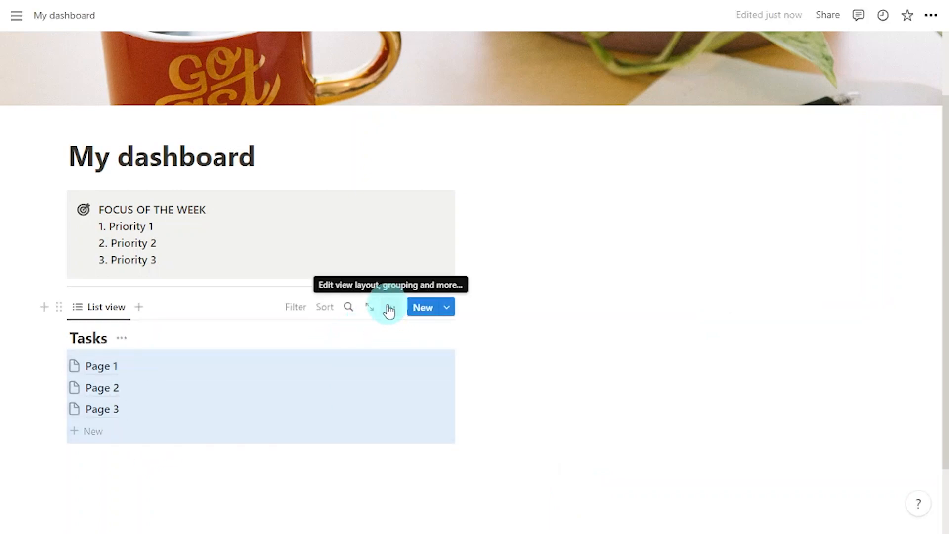
Rename the Tasks list view as "Today" and give it a fire icon.
click(394, 311)
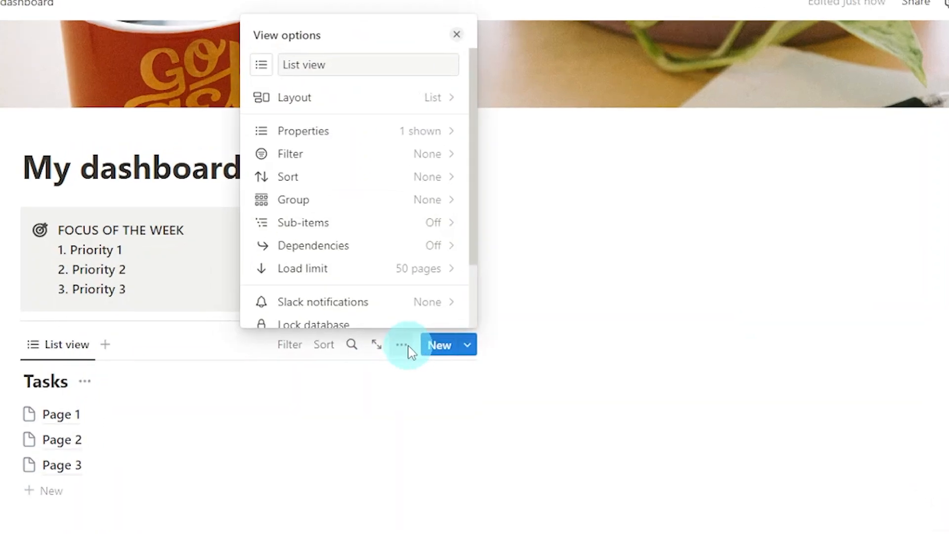
triple_click(318, 69)
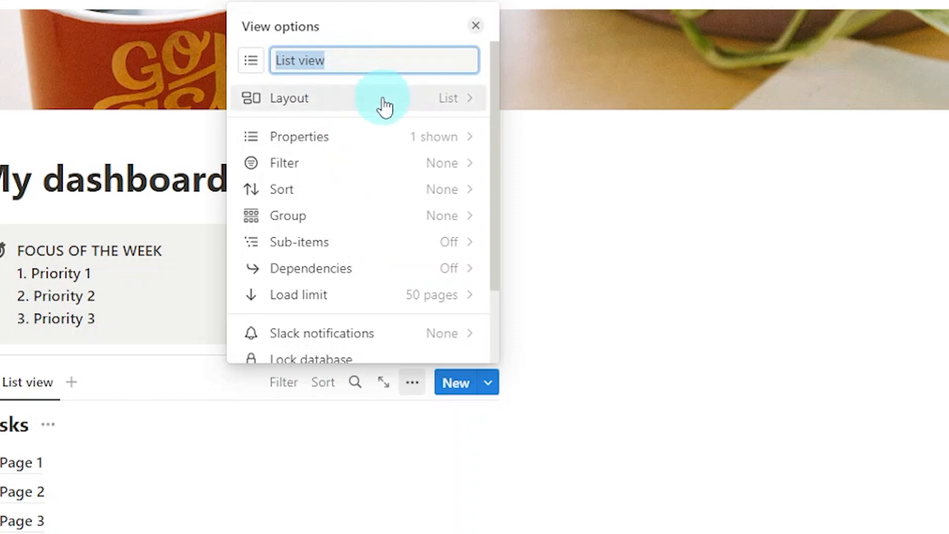
text(Today)
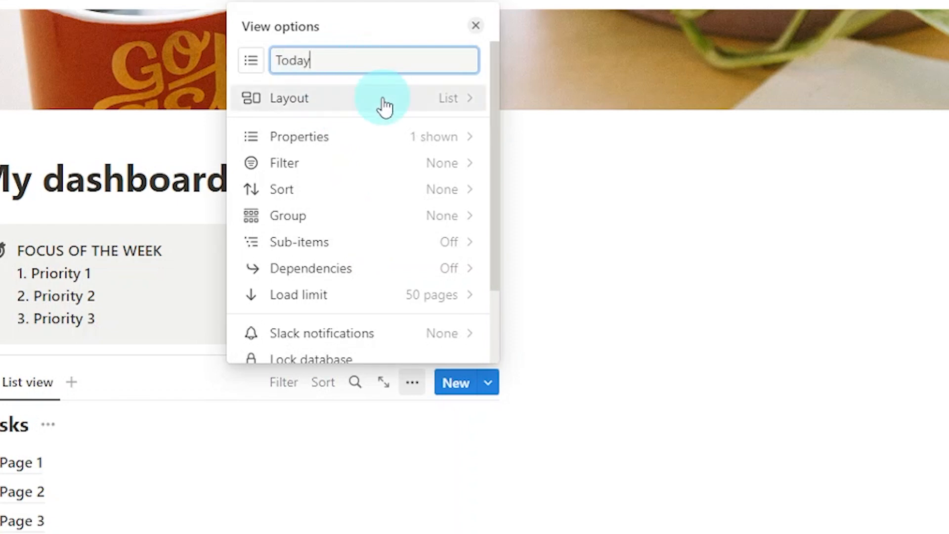
click(253, 59)
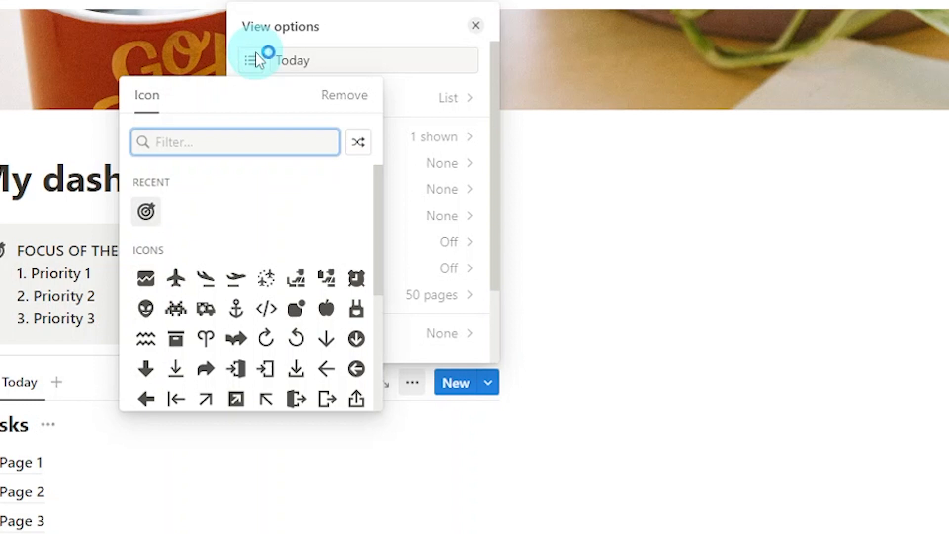
text(fire)
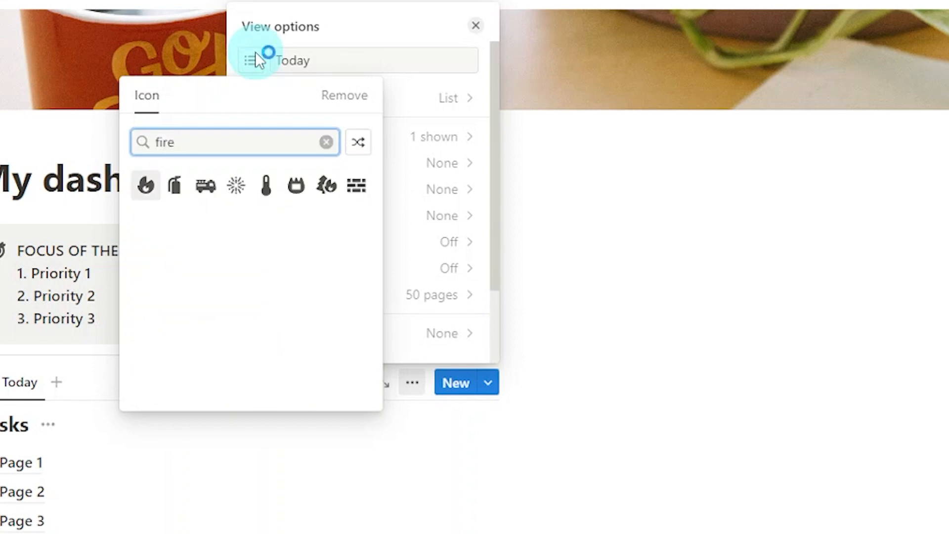
click(149, 187)
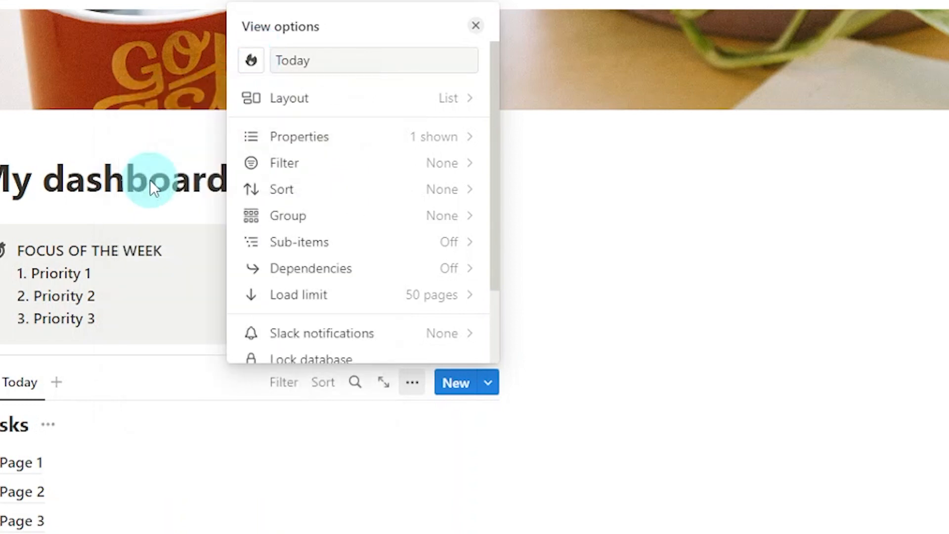
Delete the Tags and Created properties from the Tasks database.
click(366, 152)
click(379, 203)
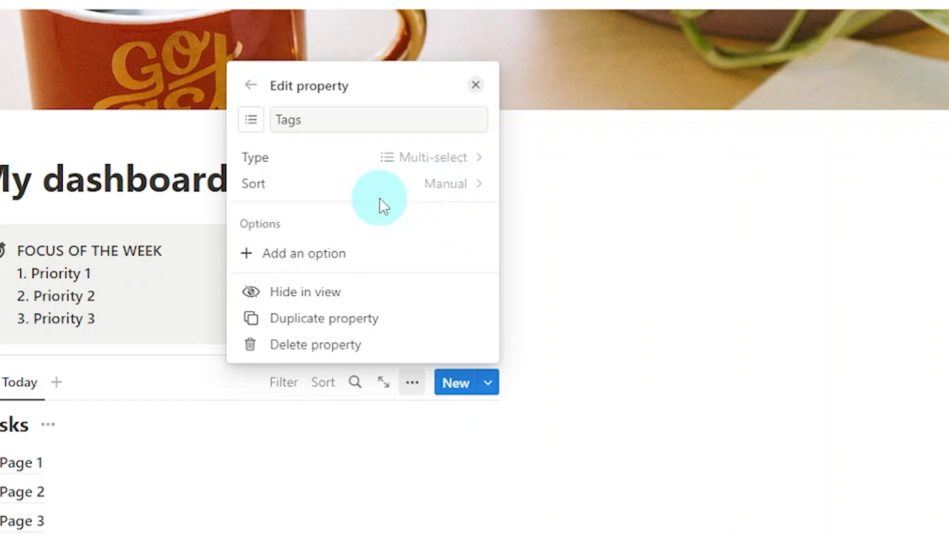
click(390, 346)
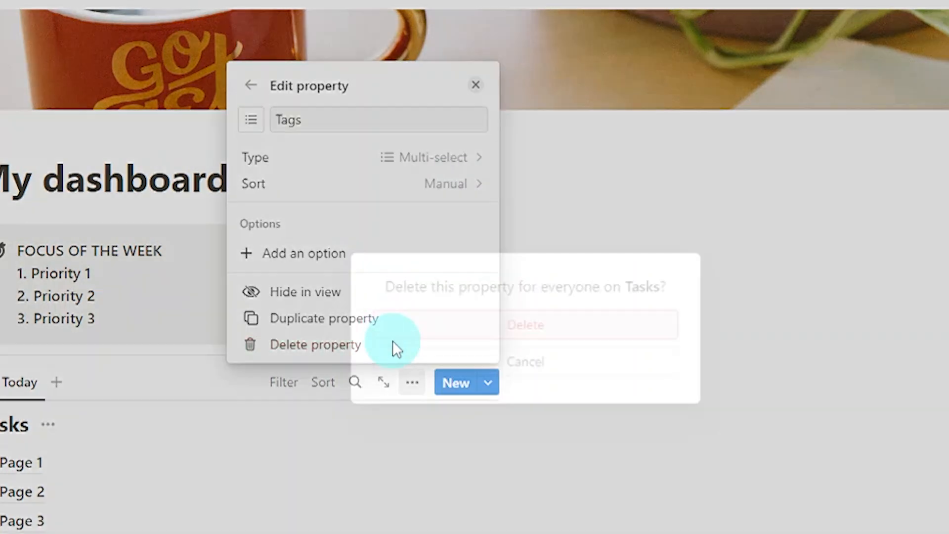
click(472, 330)
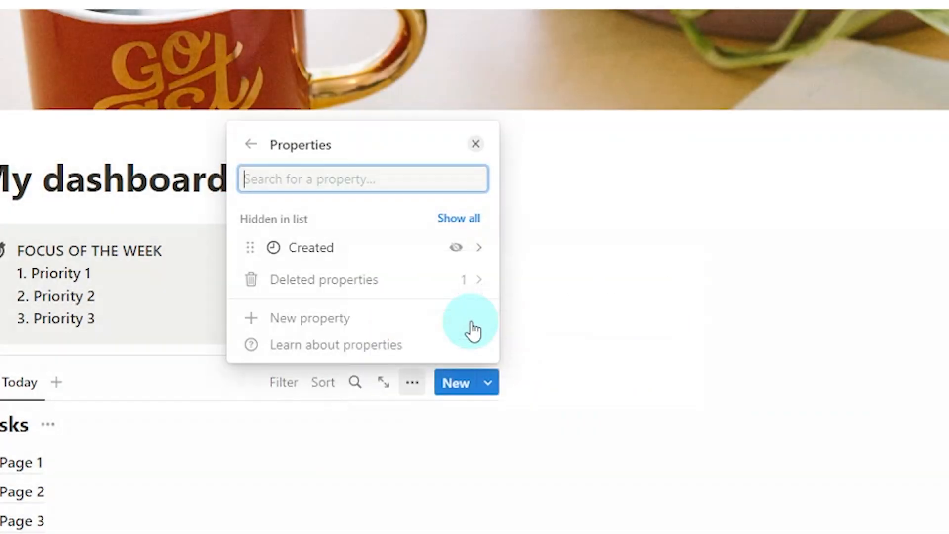
click(361, 258)
click(419, 344)
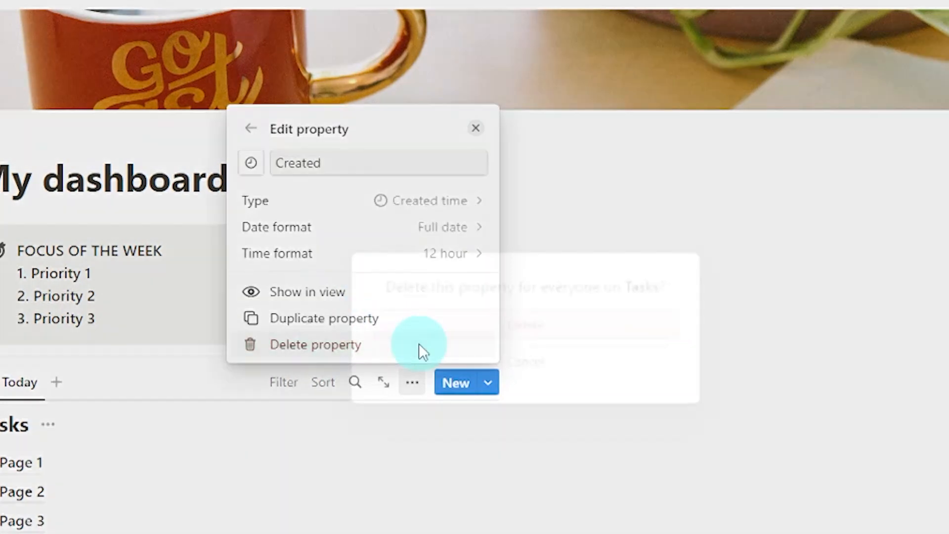
click(466, 326)
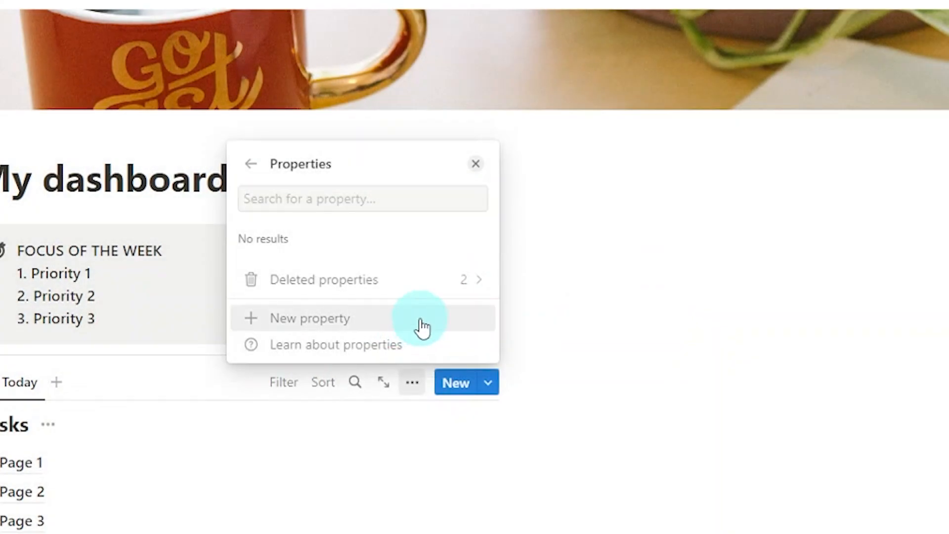
Add a date property named "Date" to the Tasks database.
click(421, 326)
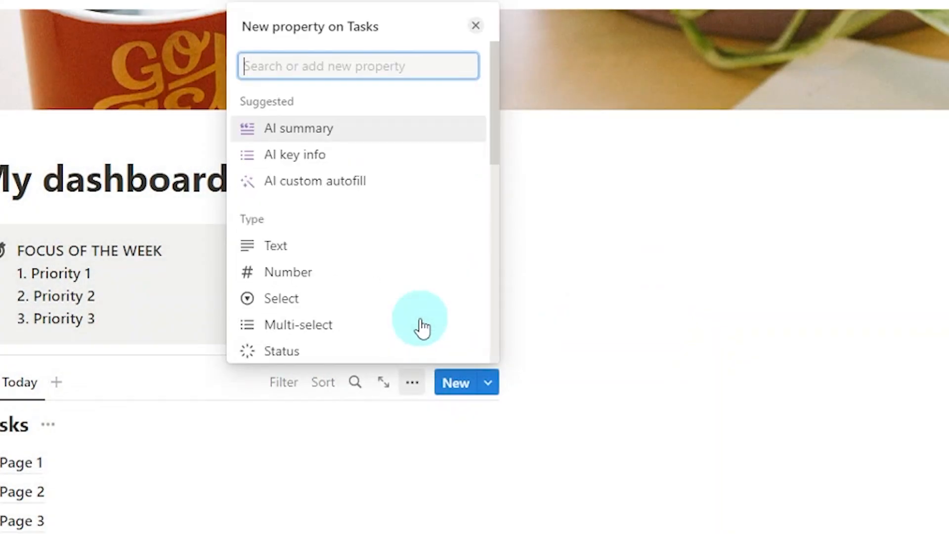
text(date)
click(329, 340)
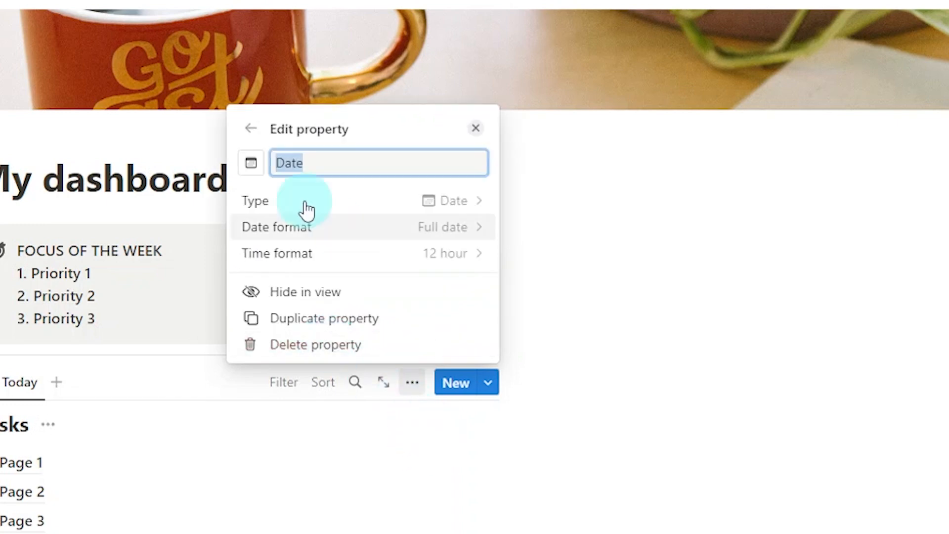
Add a checkbox property to the Tasks database and name it "Done".
click(248, 132)
text(che)
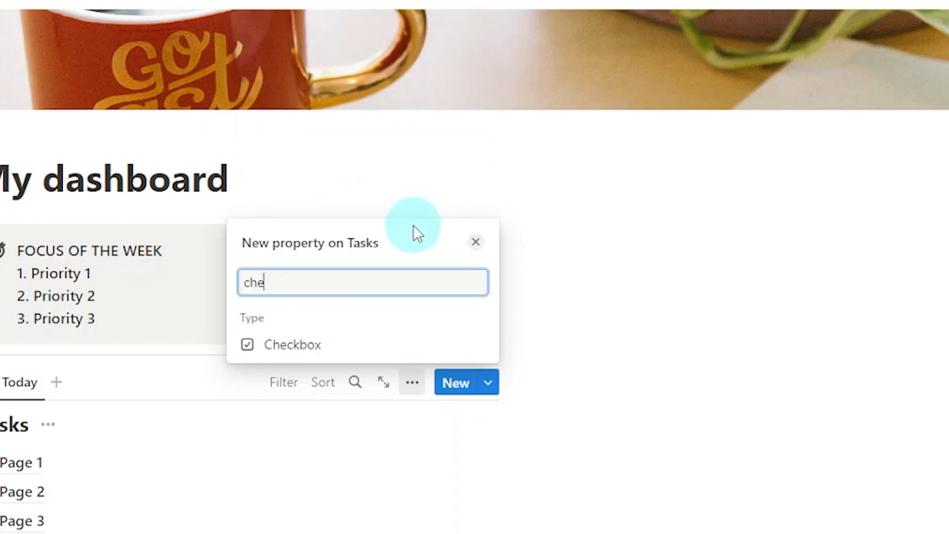
text(ck)
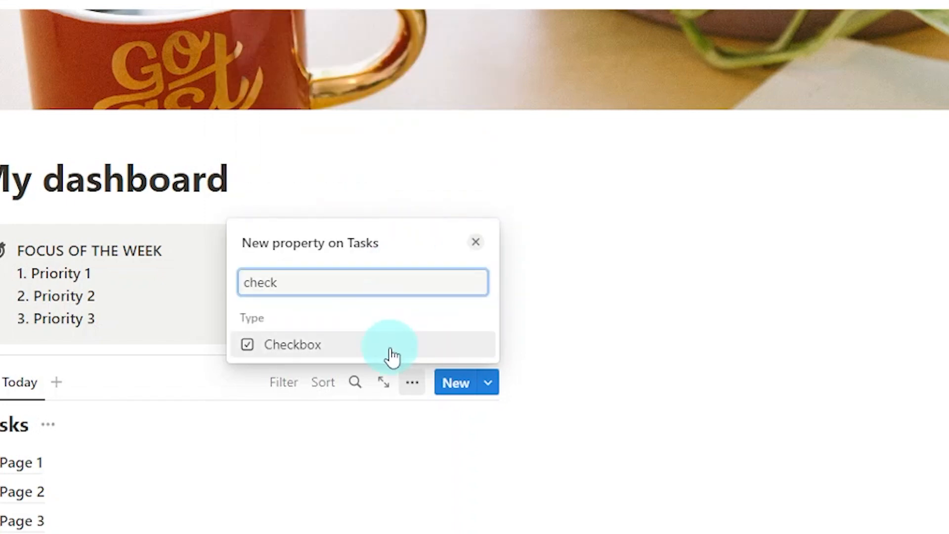
click(393, 355)
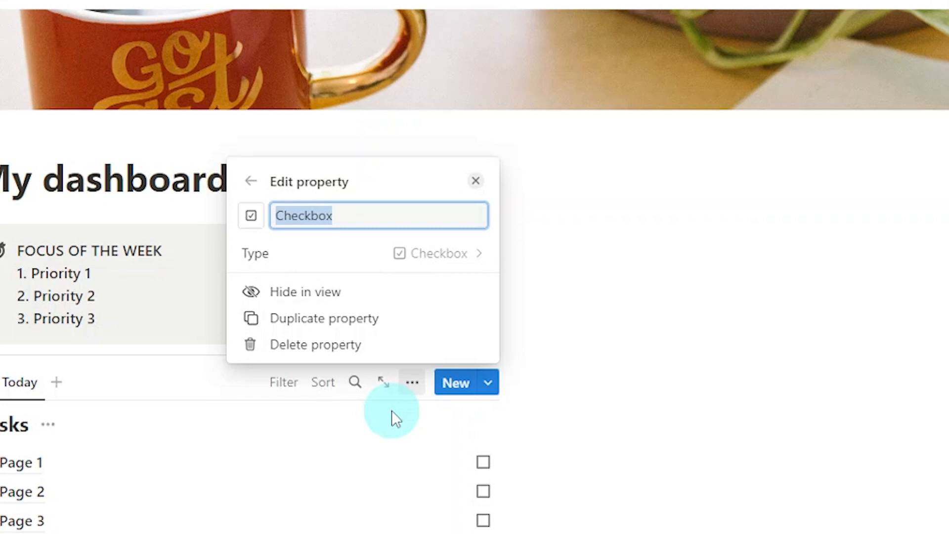
text(Done)
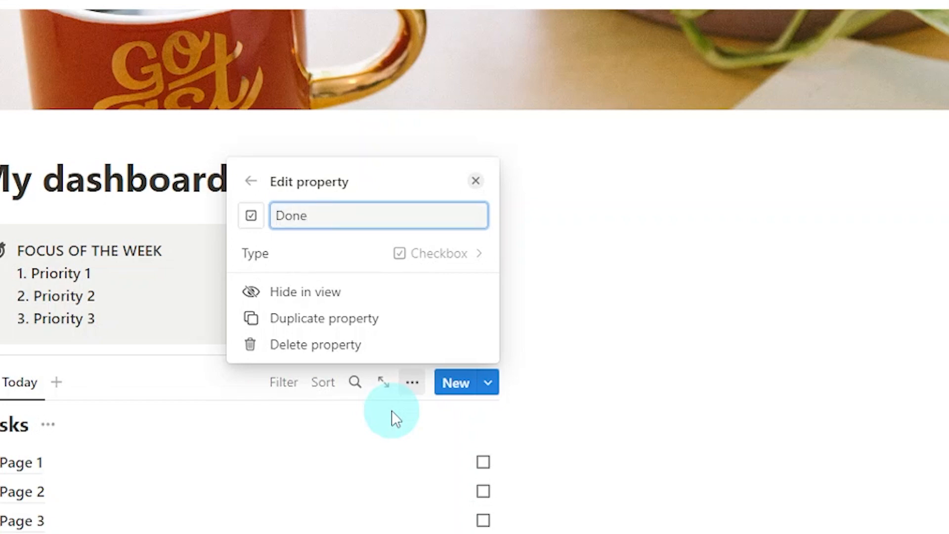
click(413, 388)
Hide the Date property in the Today view of the Tasks database.
click(413, 389)
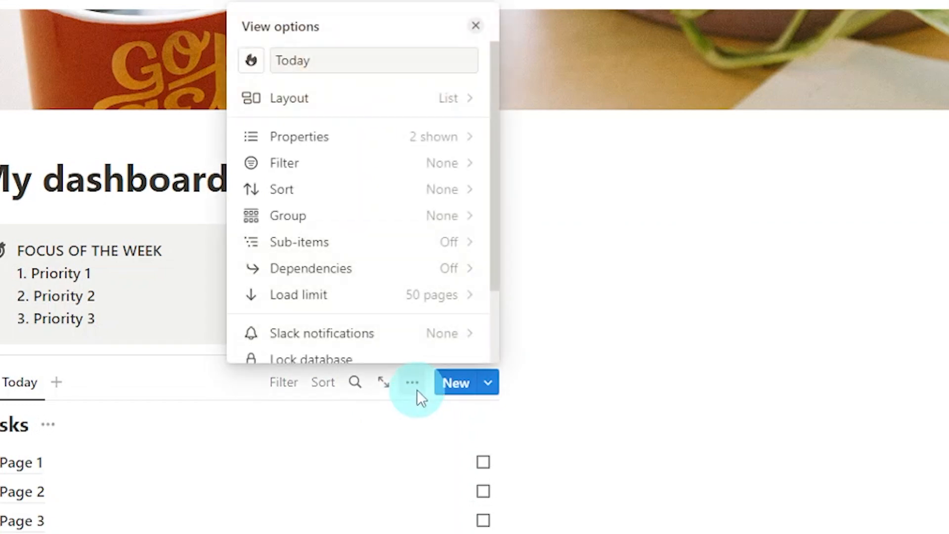
click(351, 151)
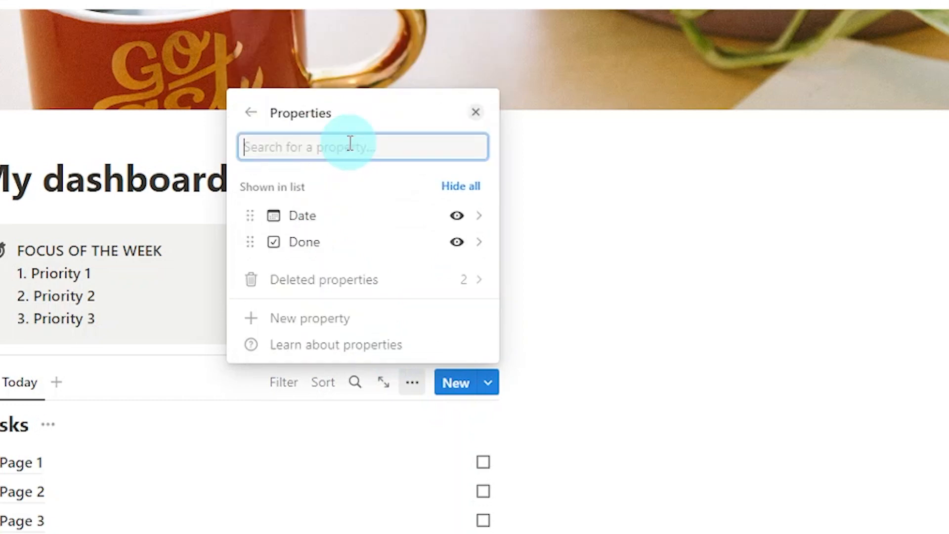
click(456, 217)
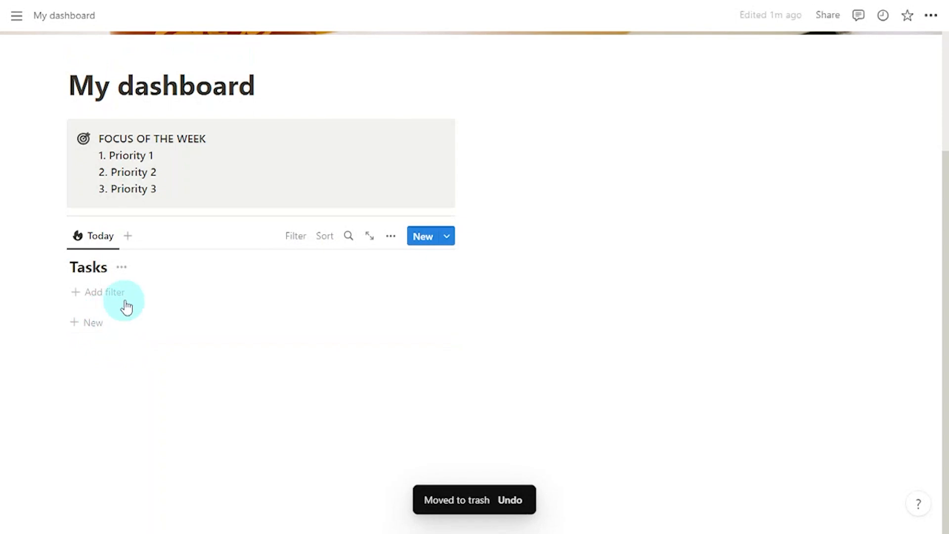
Add a new entry named "Task 1" to the Tasks list.
click(116, 322)
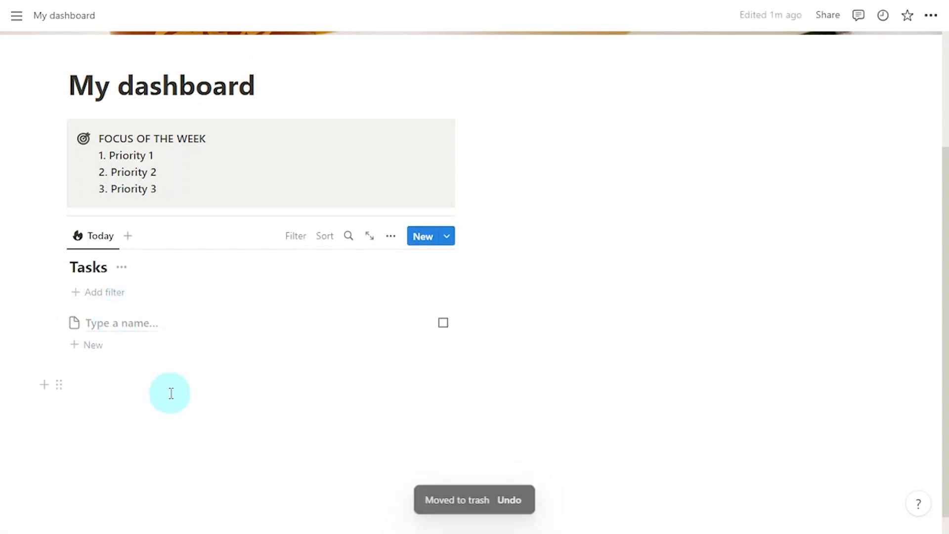
text(Task 1)
key(Escape)
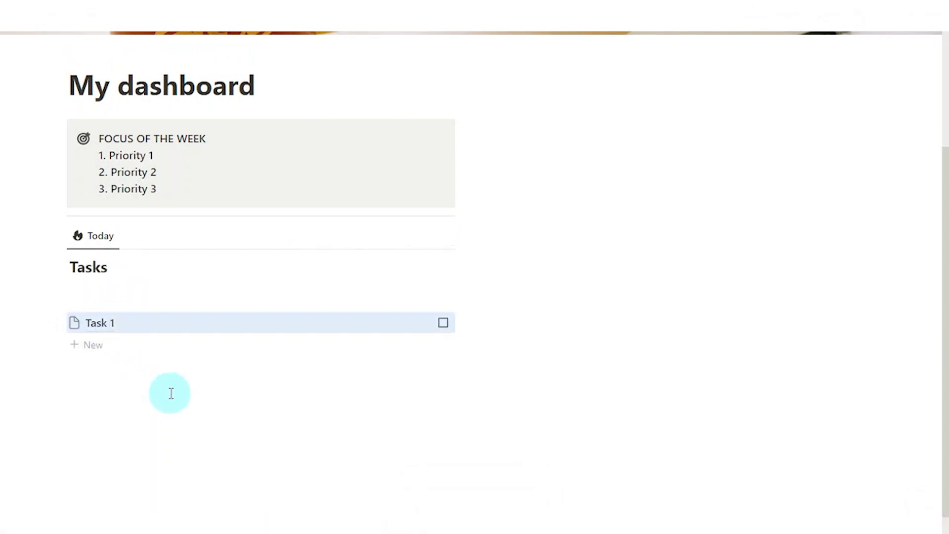
Open the Task 1 page and set its Date to August 10, 2023.
click(169, 325)
click(636, 108)
key(Return)
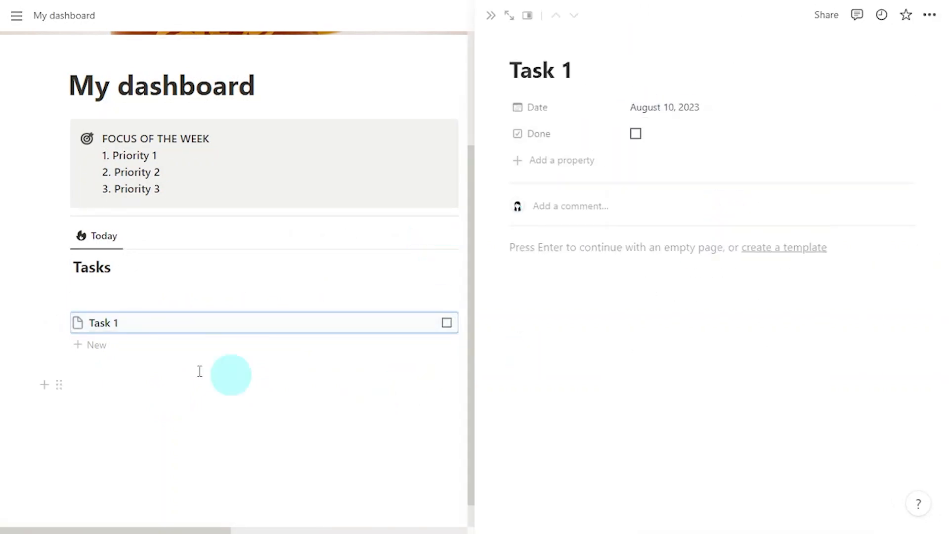
Add a second entry named "Task 2" to the Tasks list.
click(99, 345)
text(Task 2)
click(142, 433)
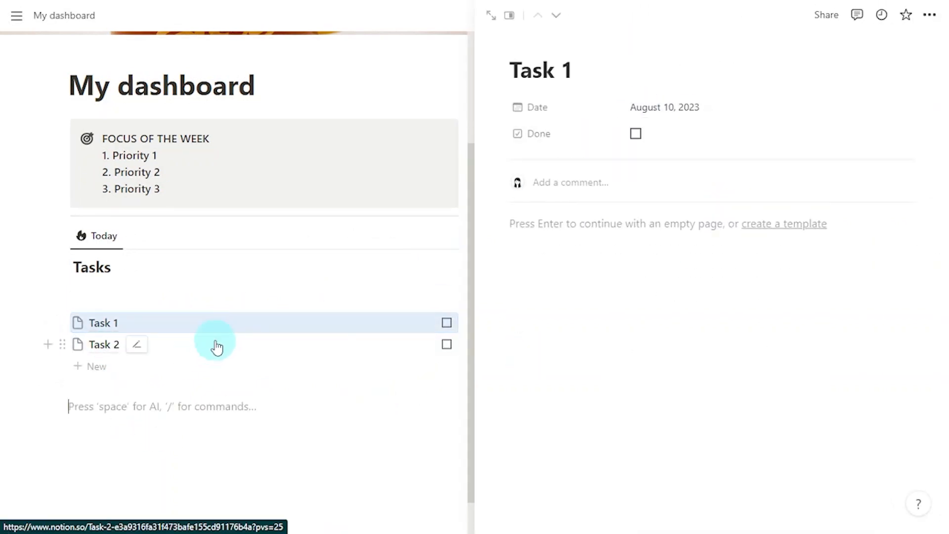
Open the Task 2 page, set its Date to August 12, 2023, and close the page.
click(198, 349)
click(641, 107)
click(761, 230)
click(233, 401)
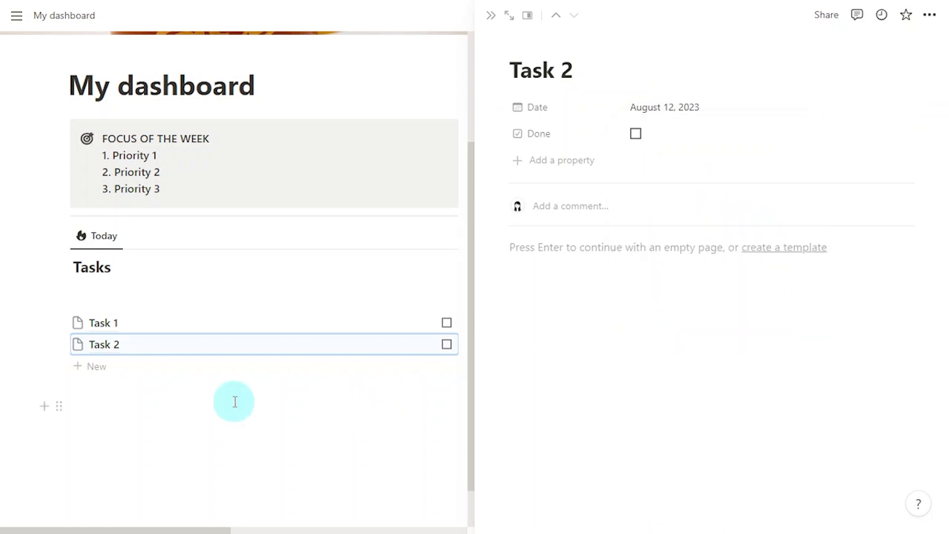
click(234, 401)
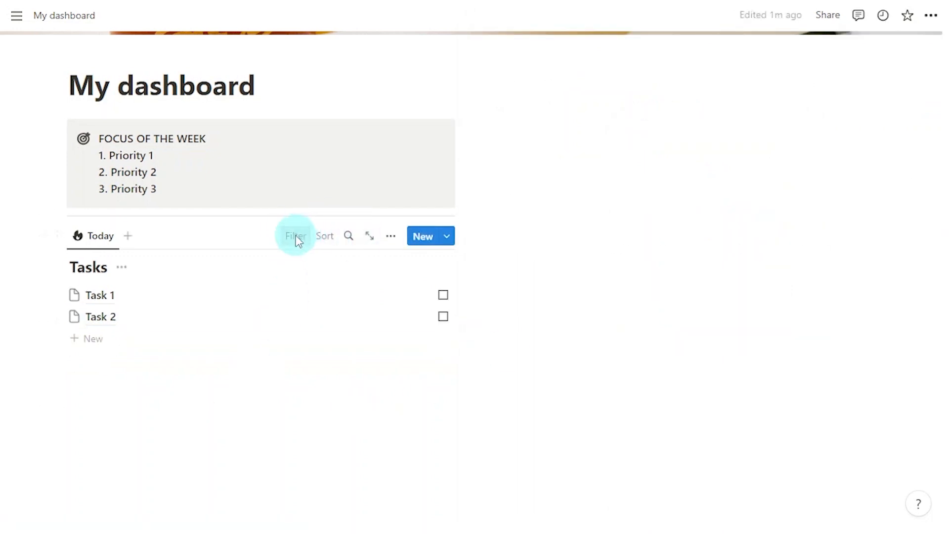
Filter the Today view by Date relative to today, set to This day.
click(295, 237)
click(264, 318)
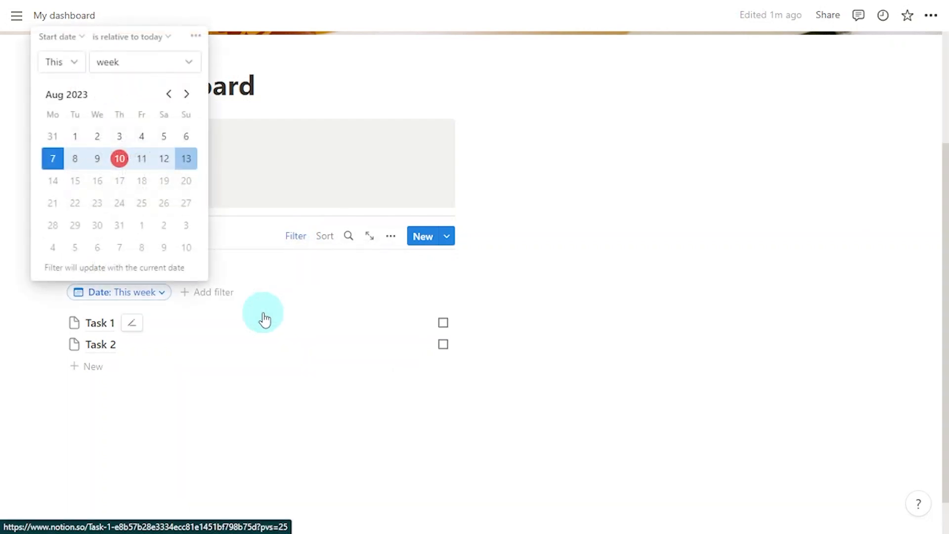
click(123, 70)
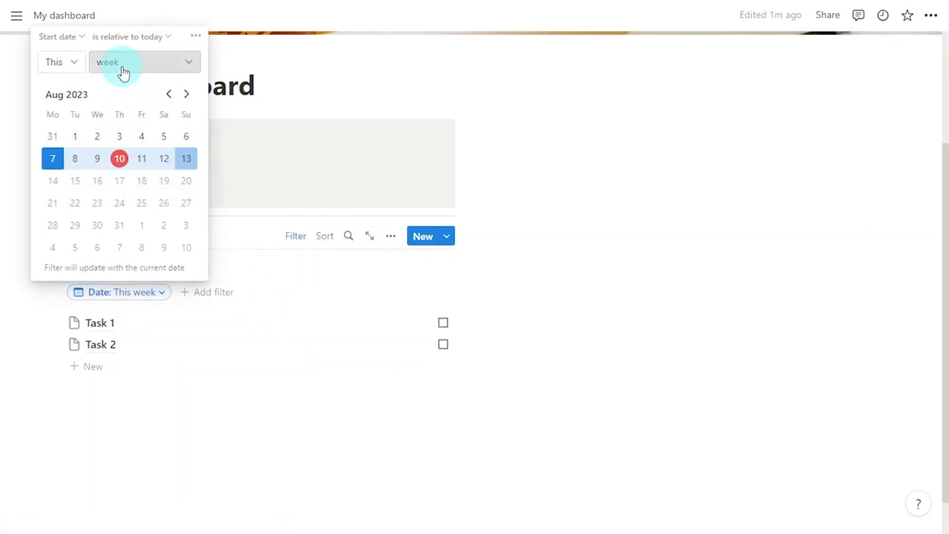
click(121, 90)
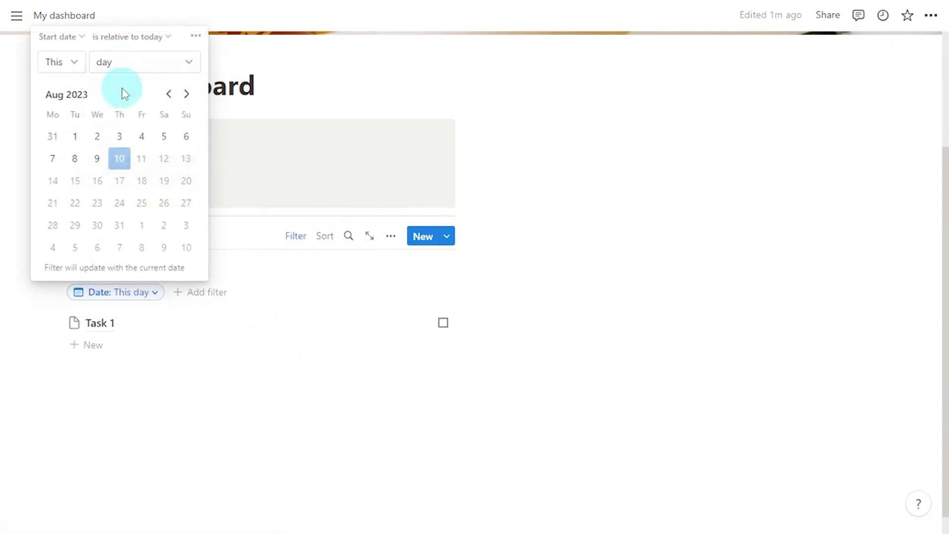
click(242, 409)
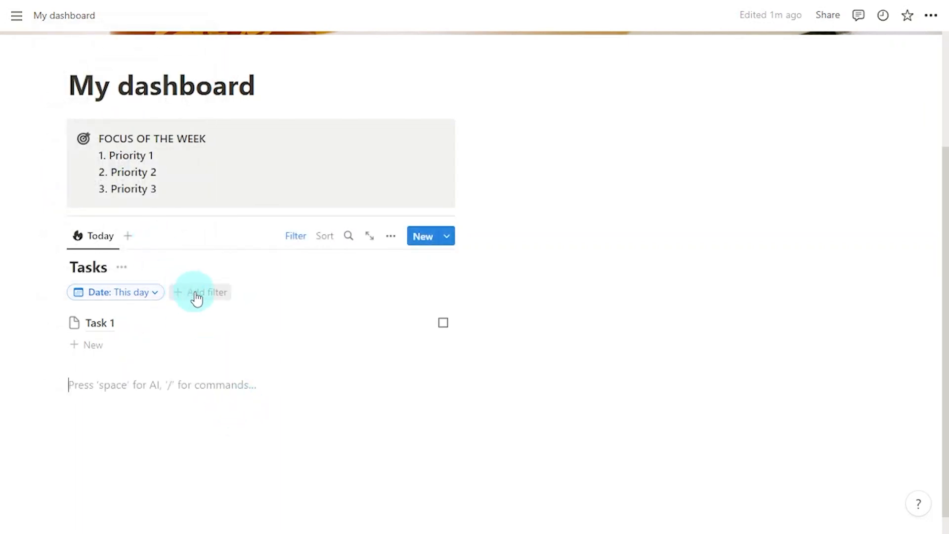
Add a second filter to the Today view so that Done is Unchecked.
click(201, 293)
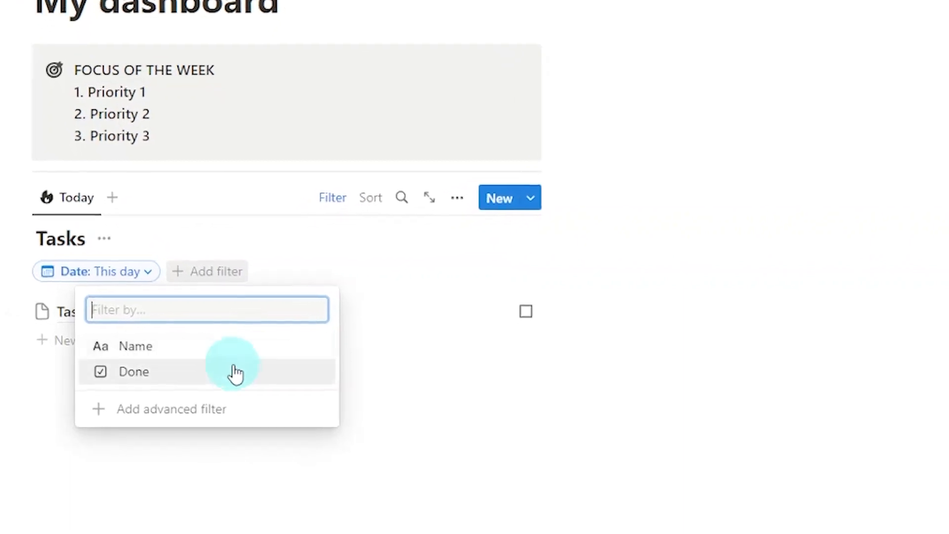
click(214, 369)
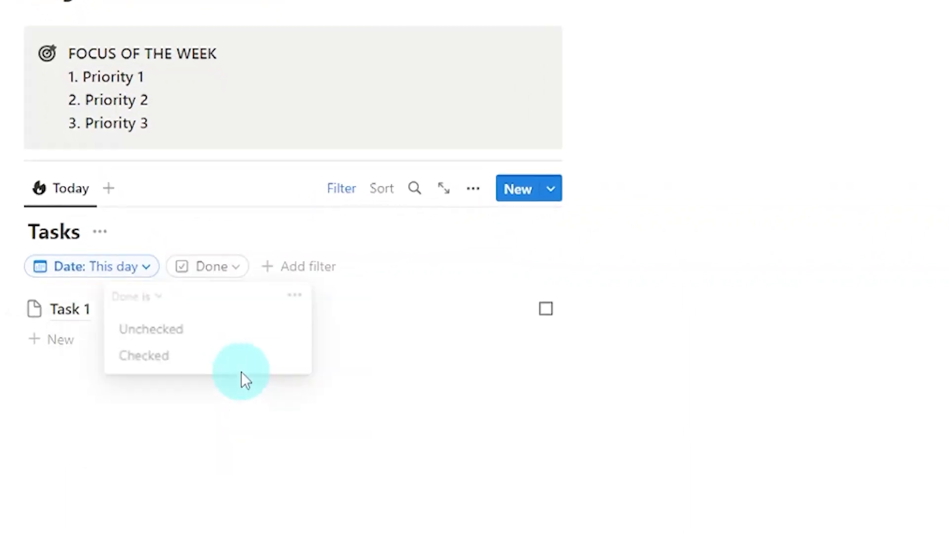
click(248, 331)
click(399, 463)
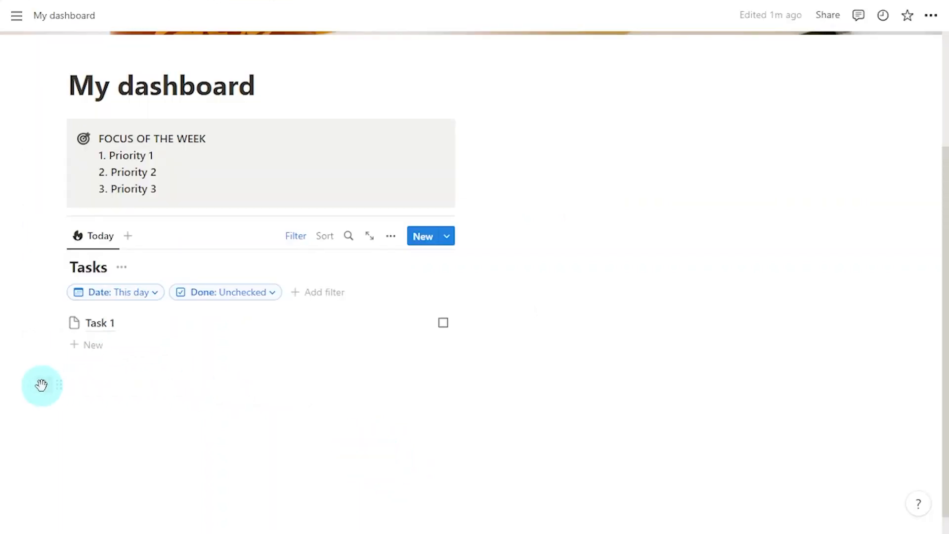
Insert a divider below the Tasks list.
click(42, 385)
scroll(239, 334, down, 5)
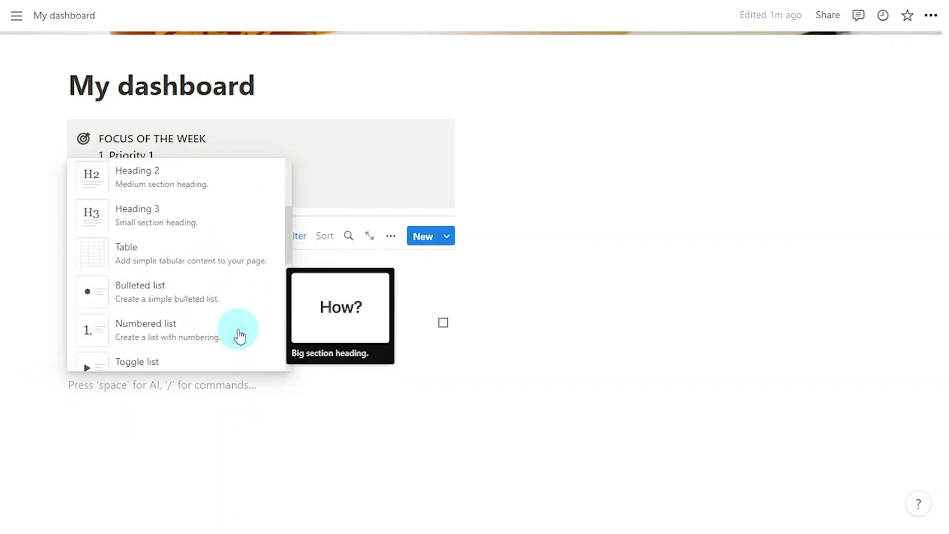
scroll(239, 335, down, 2)
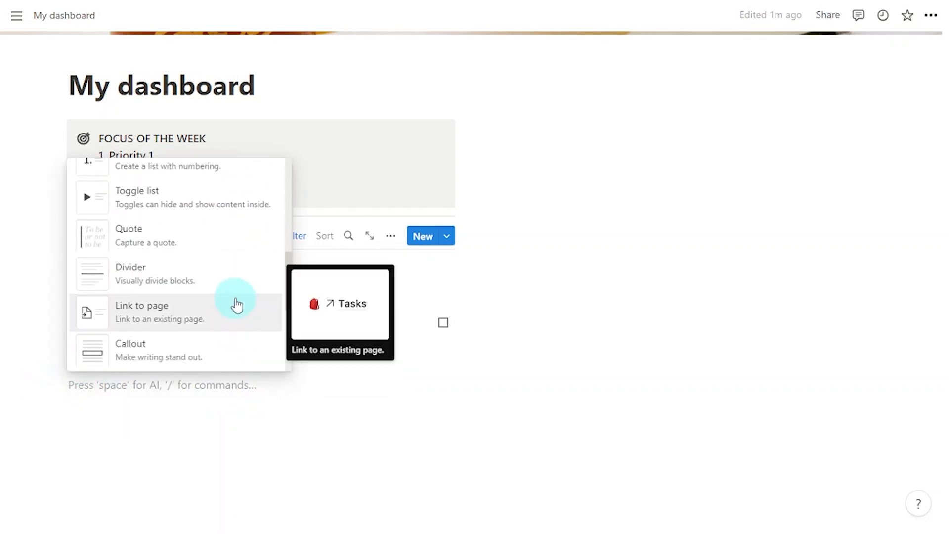
click(243, 285)
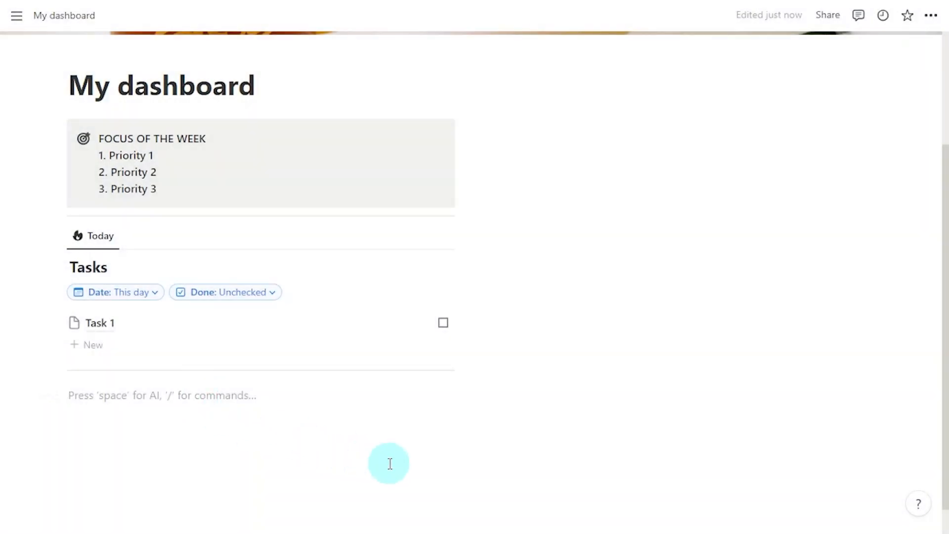
Insert a linked view of the Tasks database below the divider, starting from a new empty view.
text(/linked)
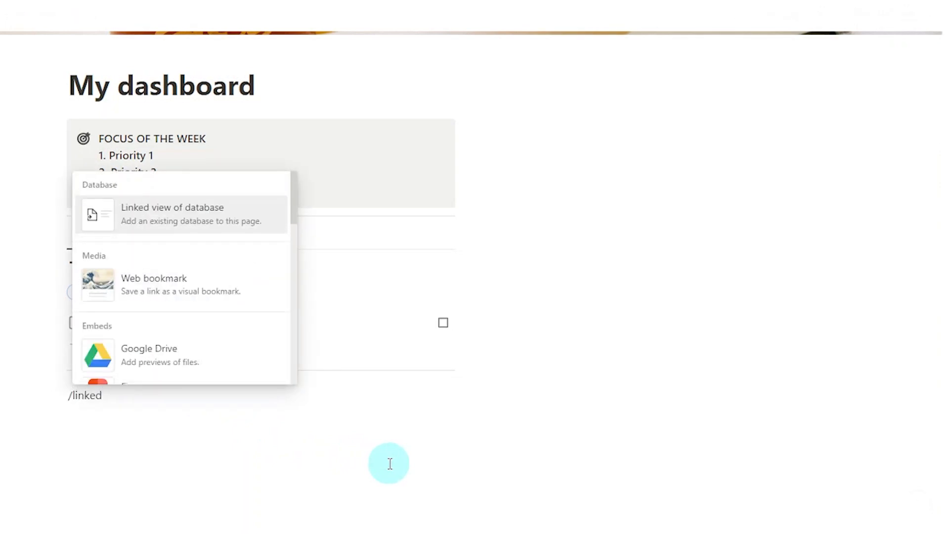
text( database)
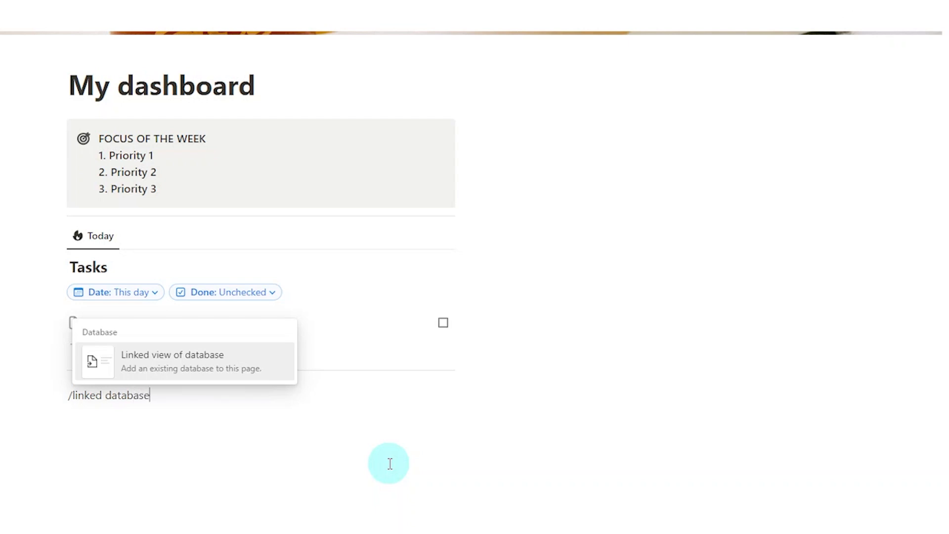
key(Return)
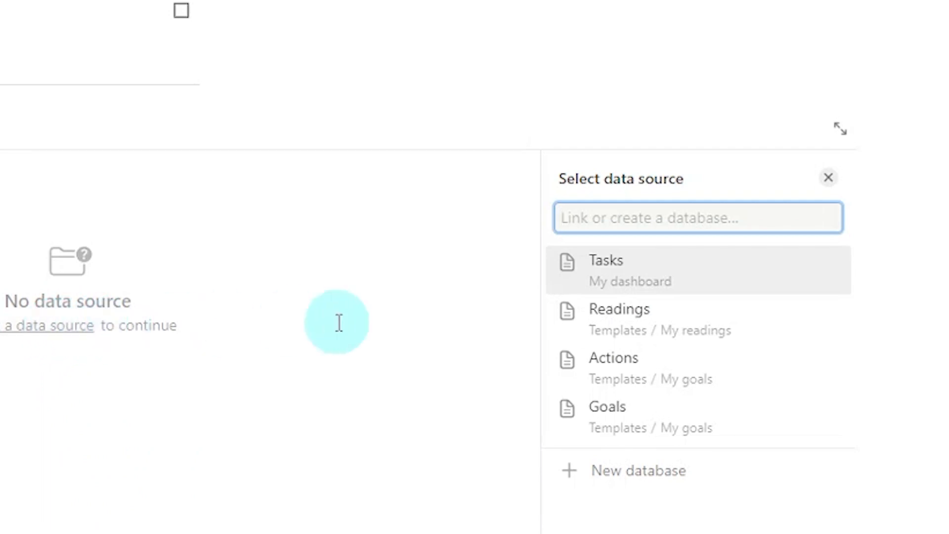
click(727, 279)
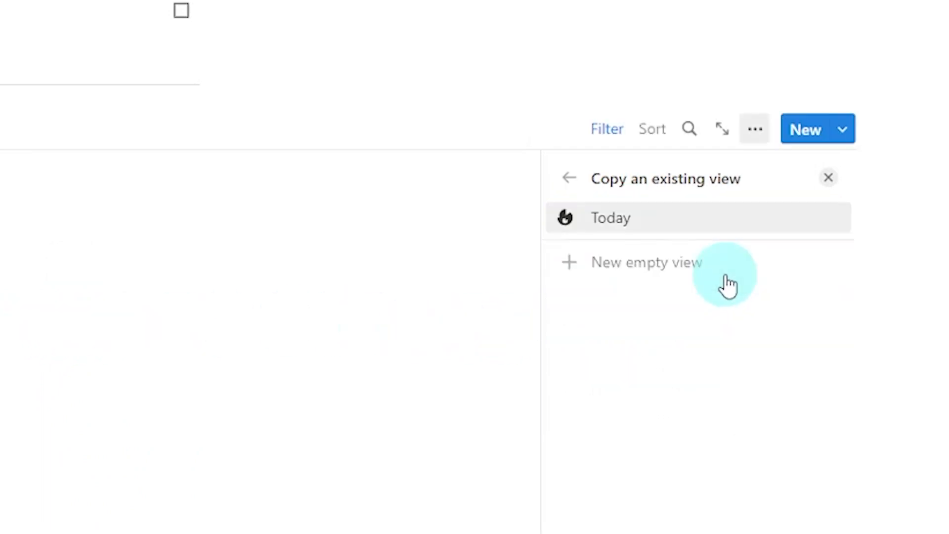
click(738, 262)
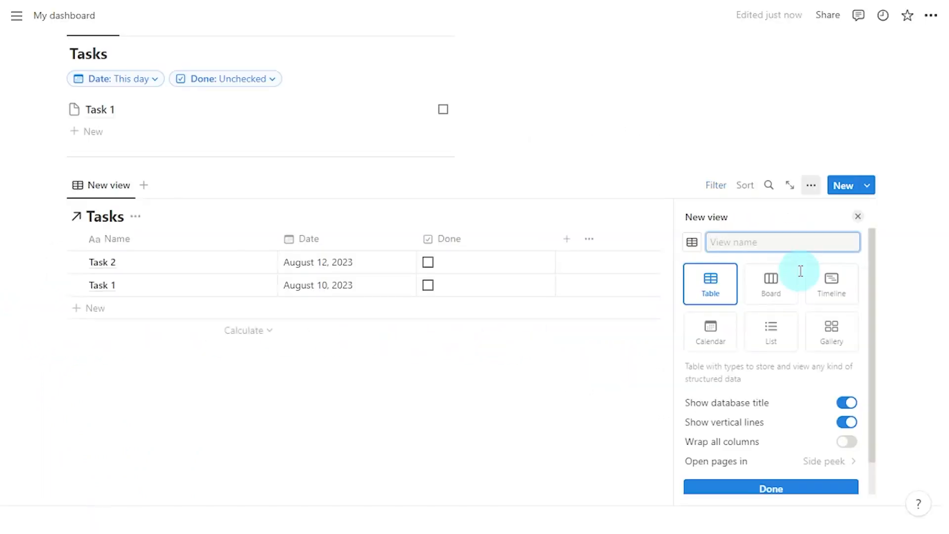
Hide the database title of the new linked view and switch its layout to Calendar.
click(846, 403)
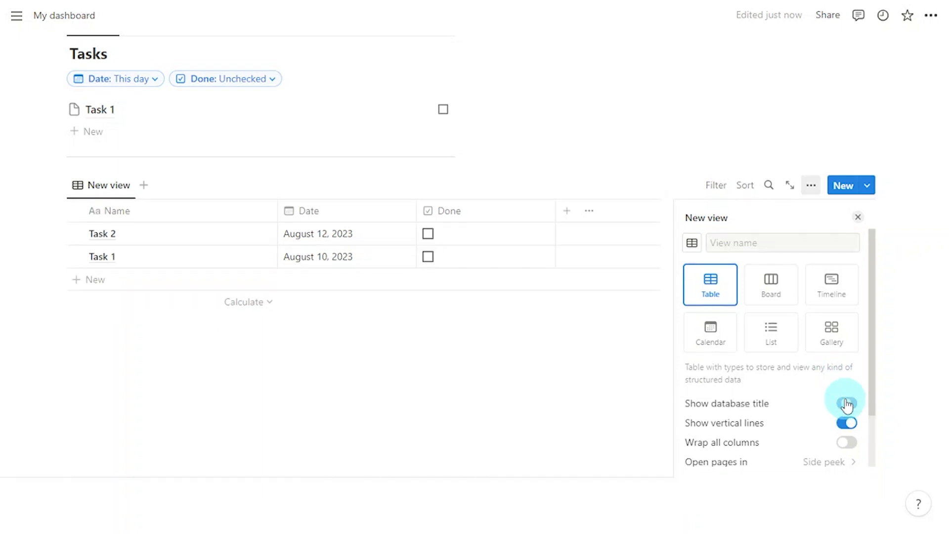
click(721, 342)
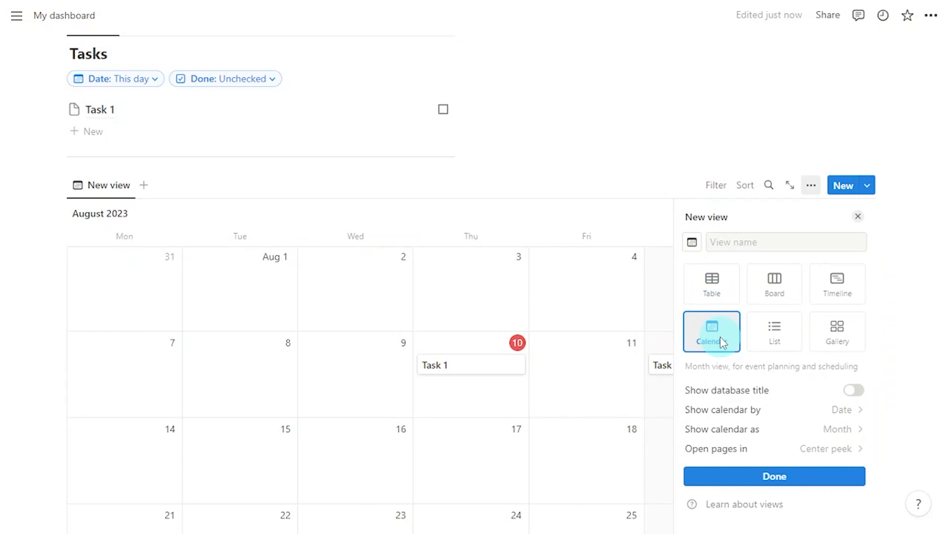
Give the new calendar view the first icon found for "week" and name it "Week".
click(691, 242)
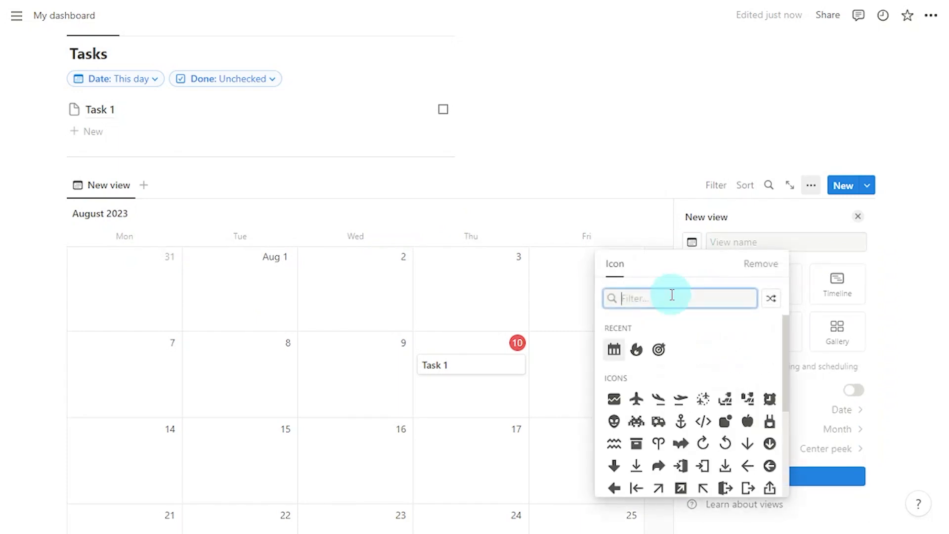
text(week)
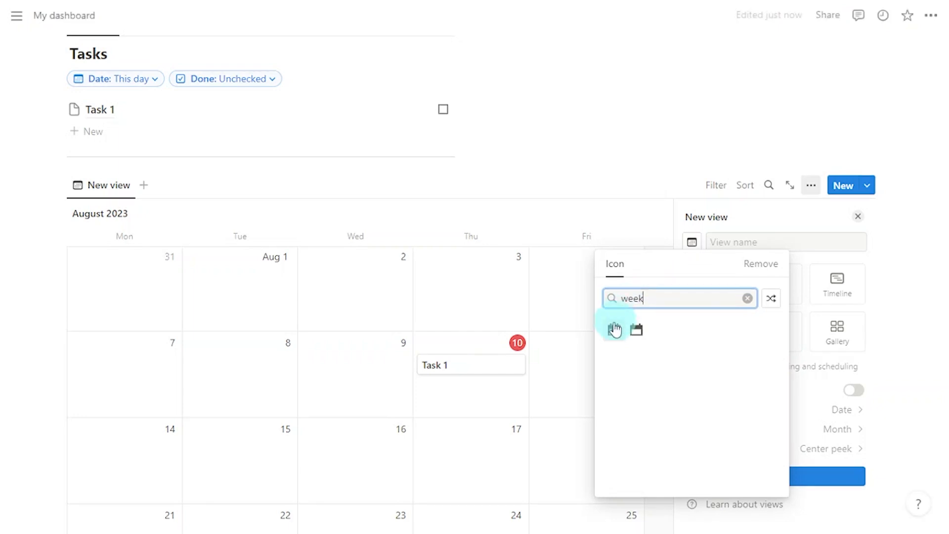
click(614, 330)
text(Week)
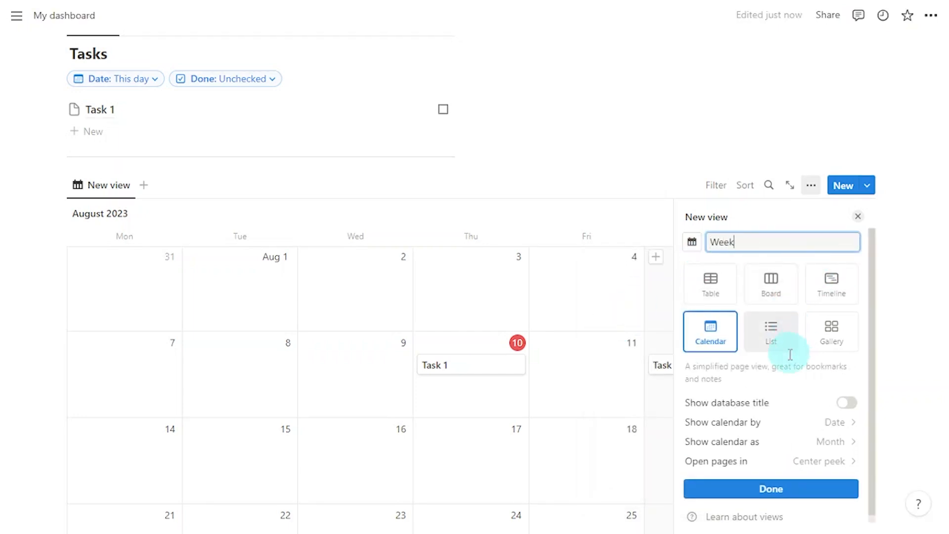
Show the calendar as Week and finish creating the view.
click(784, 431)
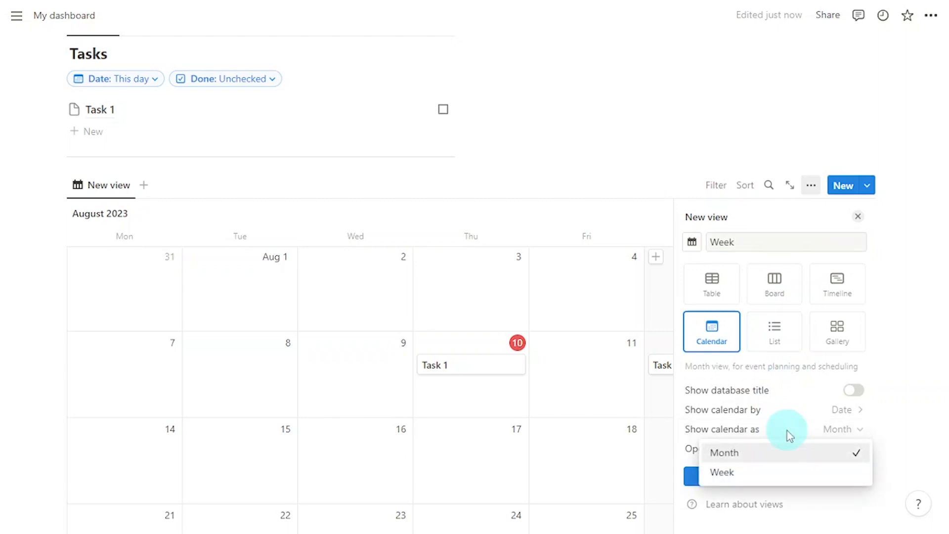
click(777, 472)
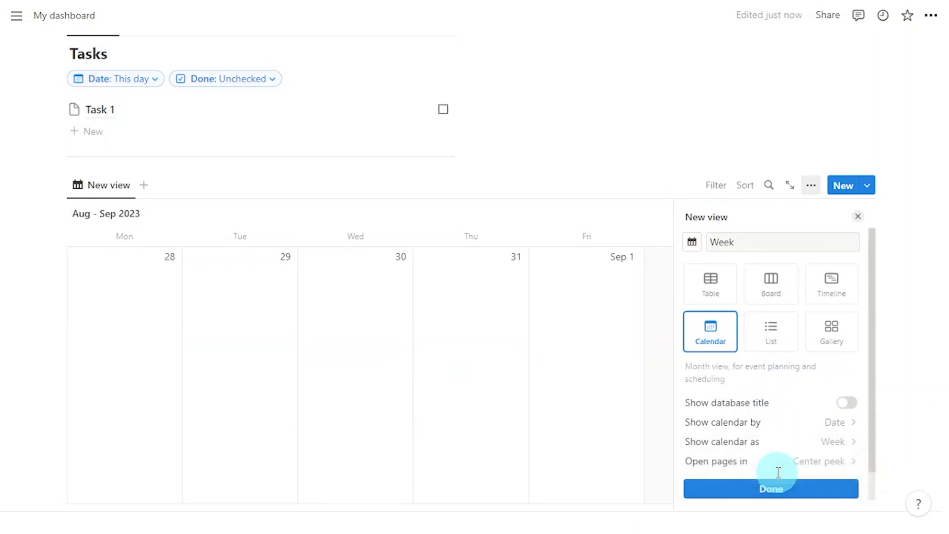
click(806, 490)
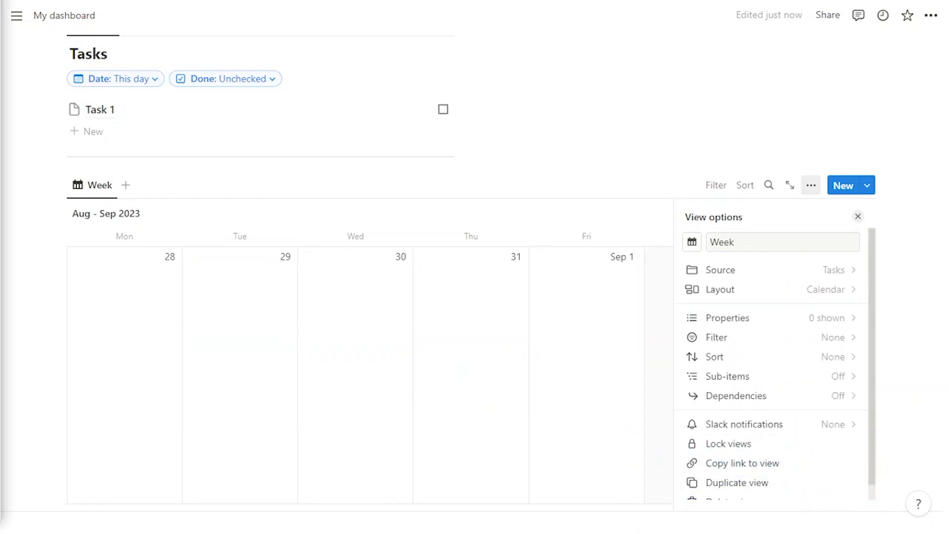
Show the Done property on the Week calendar's cards and bring the calendar to the current week.
click(772, 321)
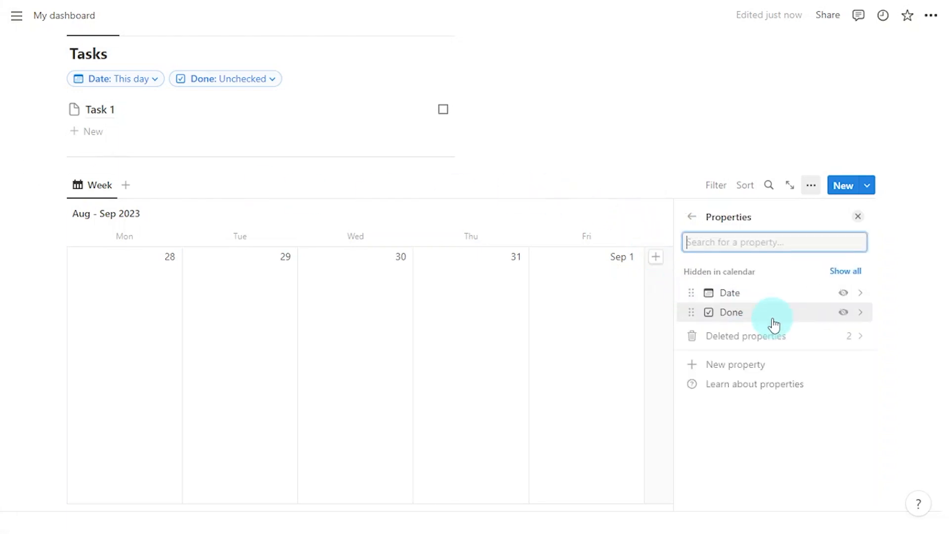
click(843, 312)
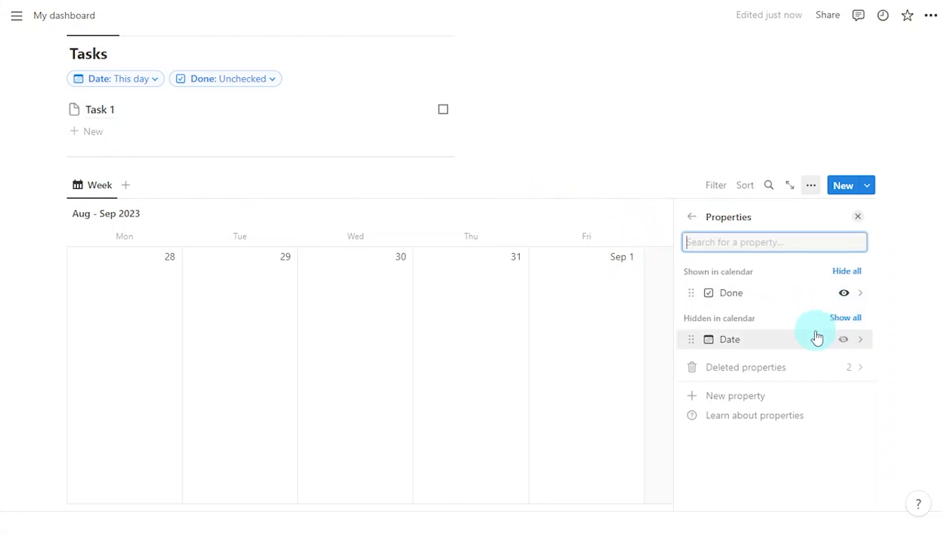
click(858, 217)
click(422, 212)
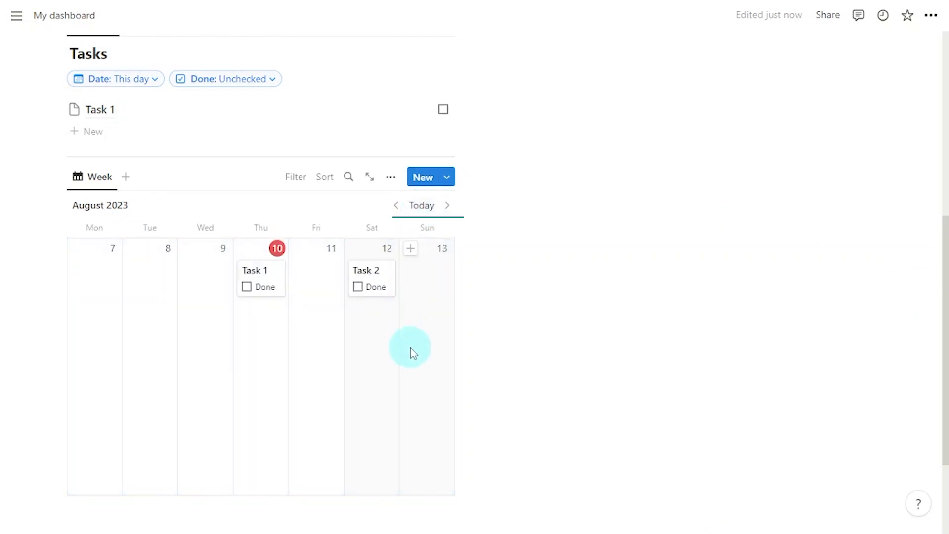
Browse the Week calendar to the following week and return to the current week.
click(447, 206)
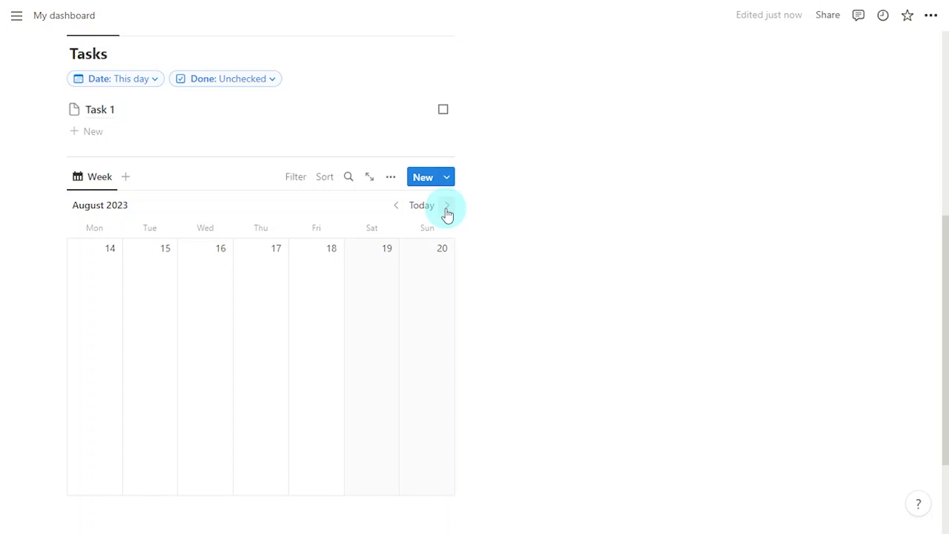
click(396, 206)
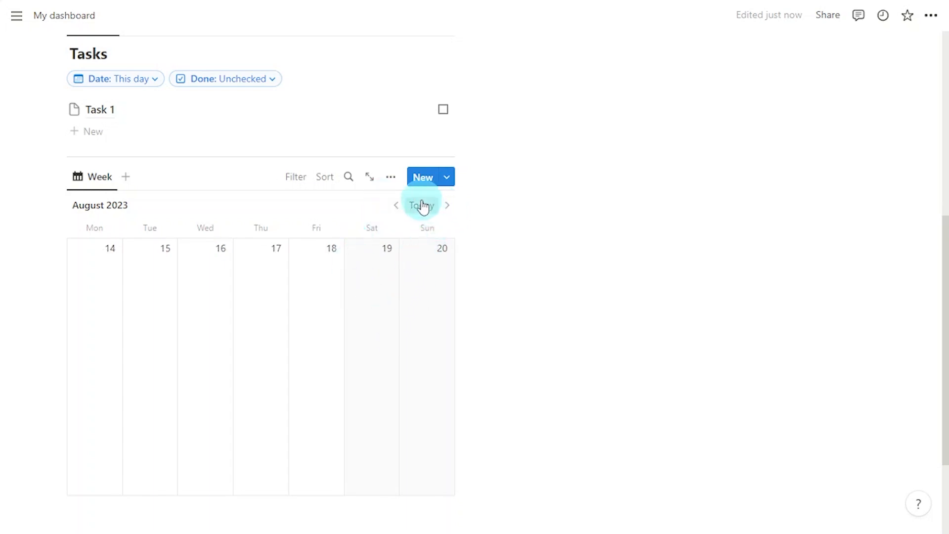
click(421, 205)
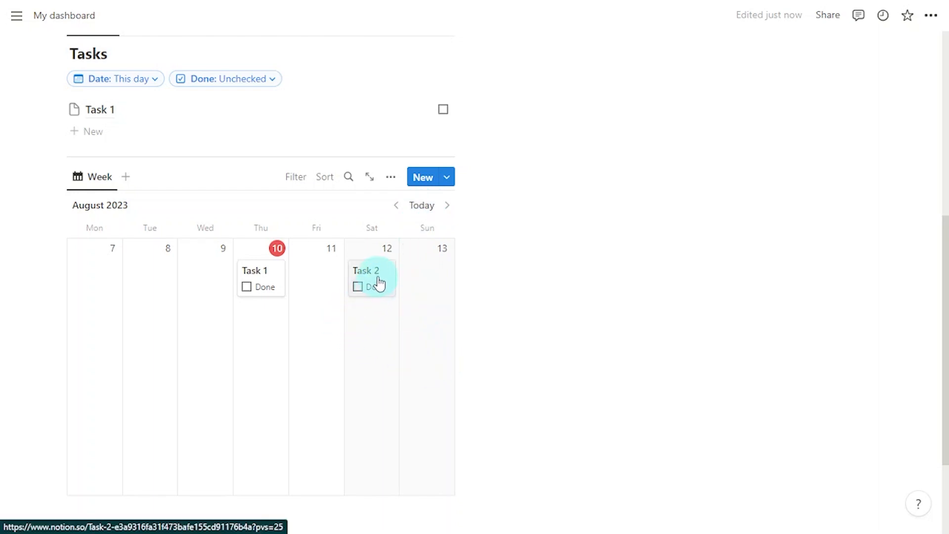
Move Task 2 to Friday, August 11 in the Week calendar and mark Task 1 as done.
drag(379, 284, 323, 294)
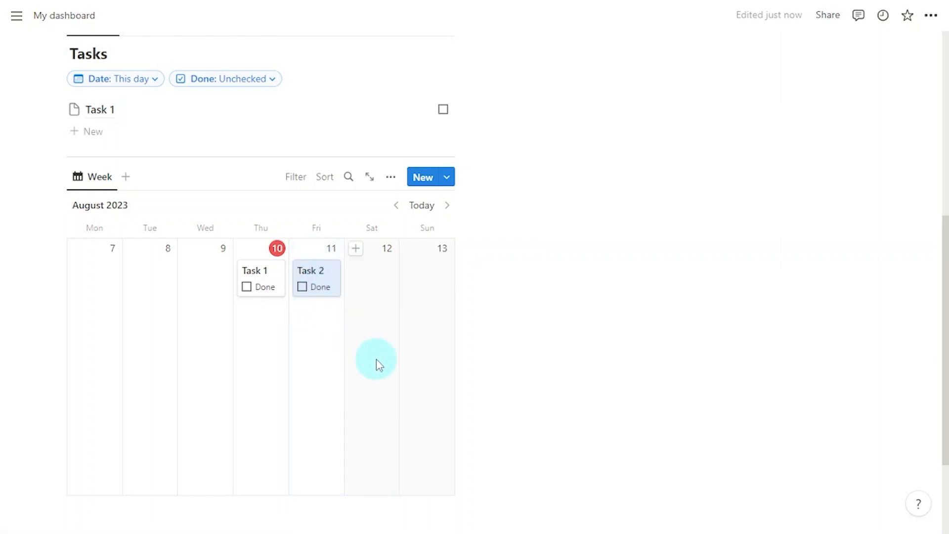
click(247, 287)
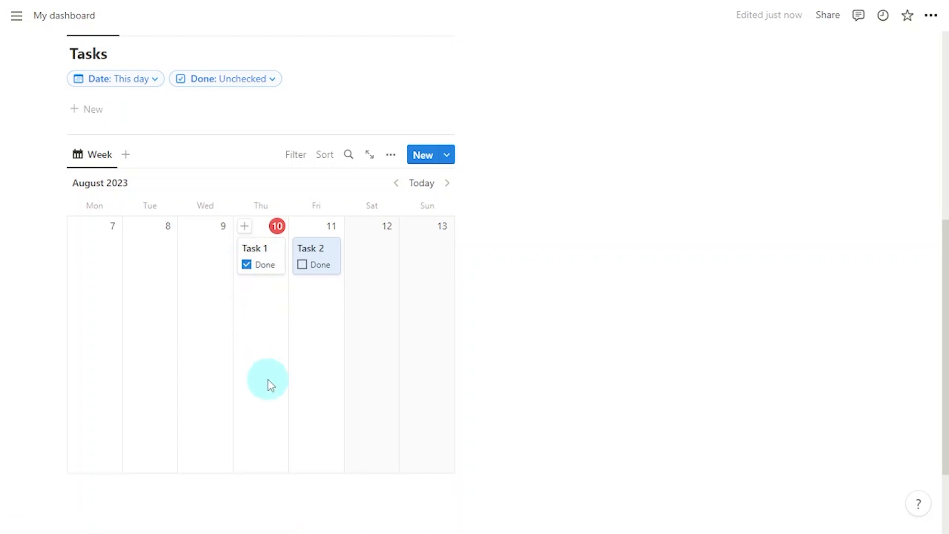
Add "Task 3" on August 12 and "Task 4" on August 13 in the Week calendar.
click(360, 229)
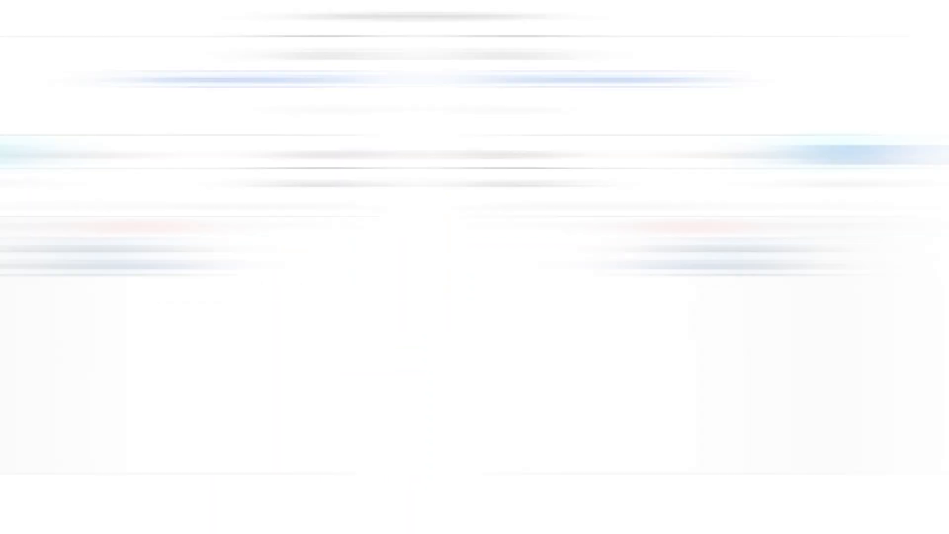
click(418, 155)
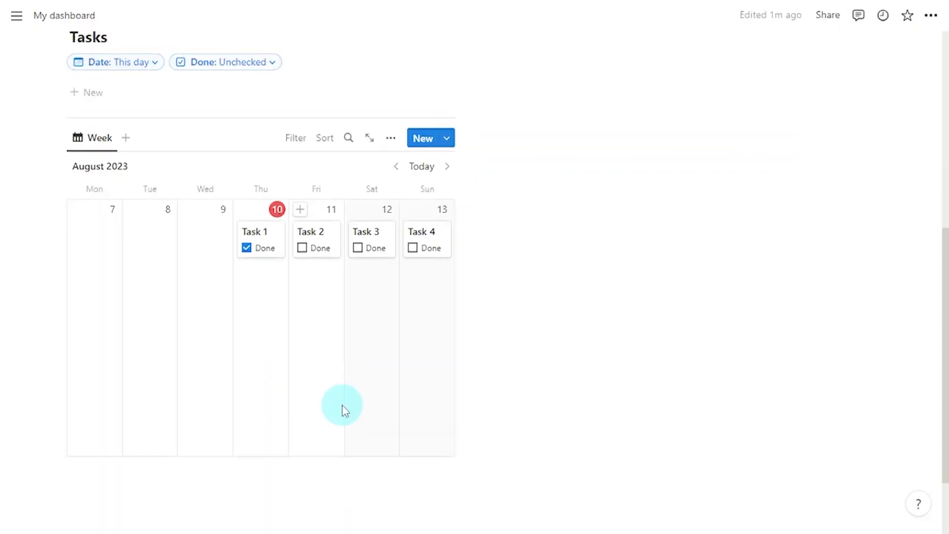
Insert a divider below the Week calendar.
scroll(343, 408, down, 1)
click(163, 417)
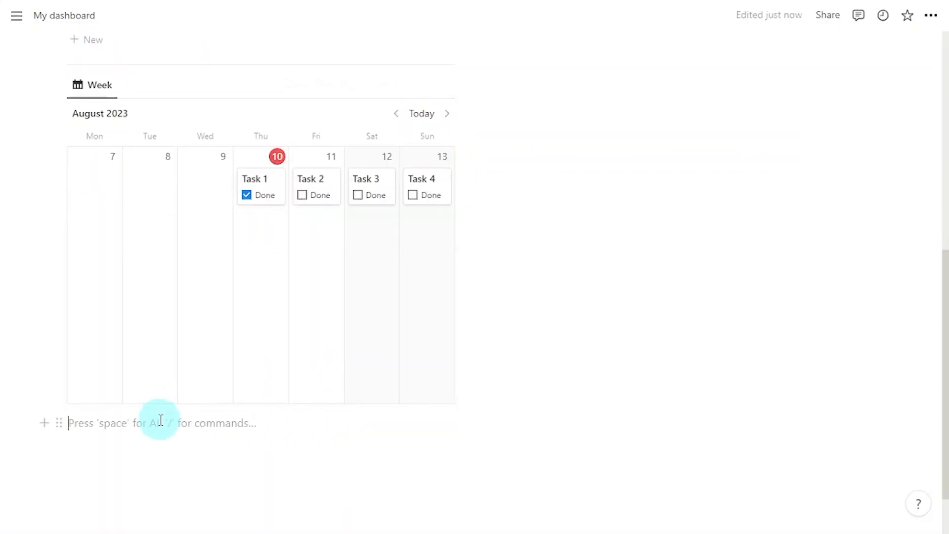
text(---)
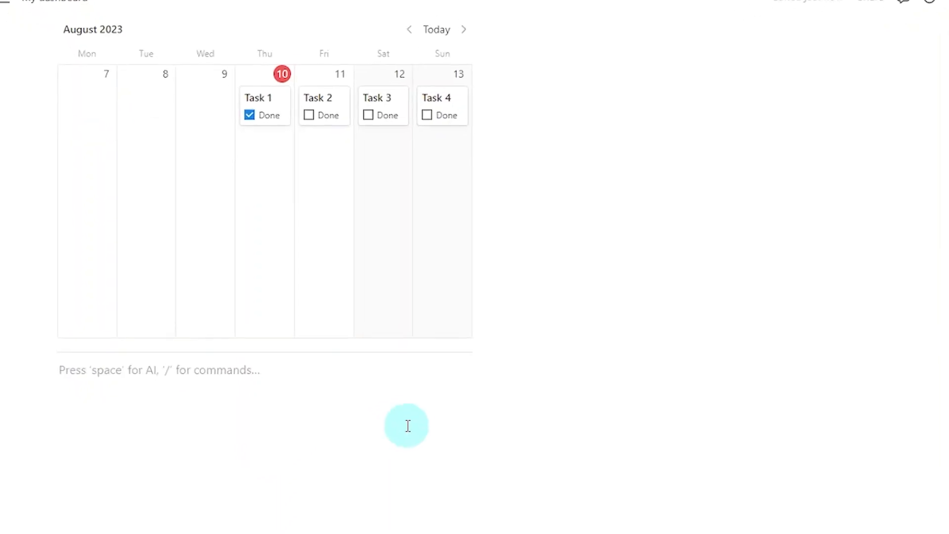
Add a linked view of the Tasks database below the divider, starting from a new empty view.
text(/lin)
text(ked databs)
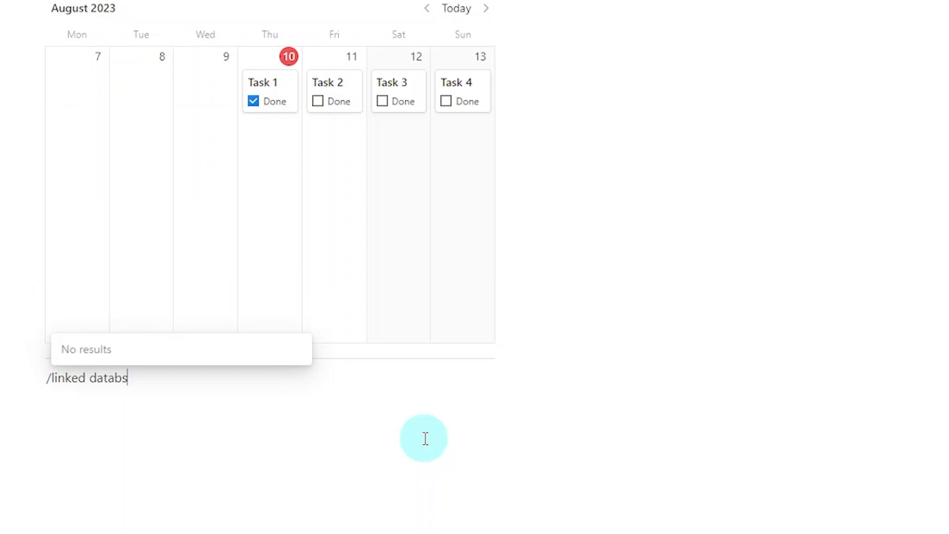
key(BackSpace)
text(atabase)
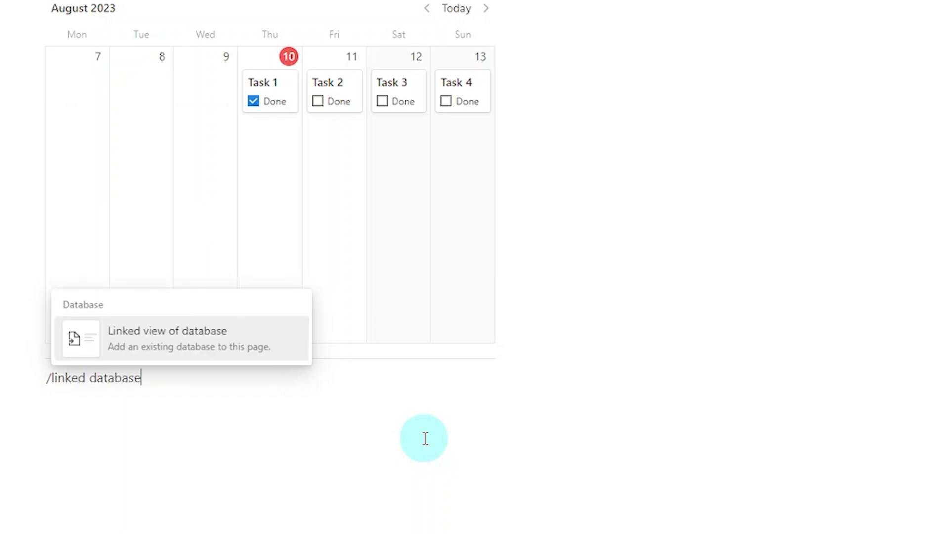
key(Return)
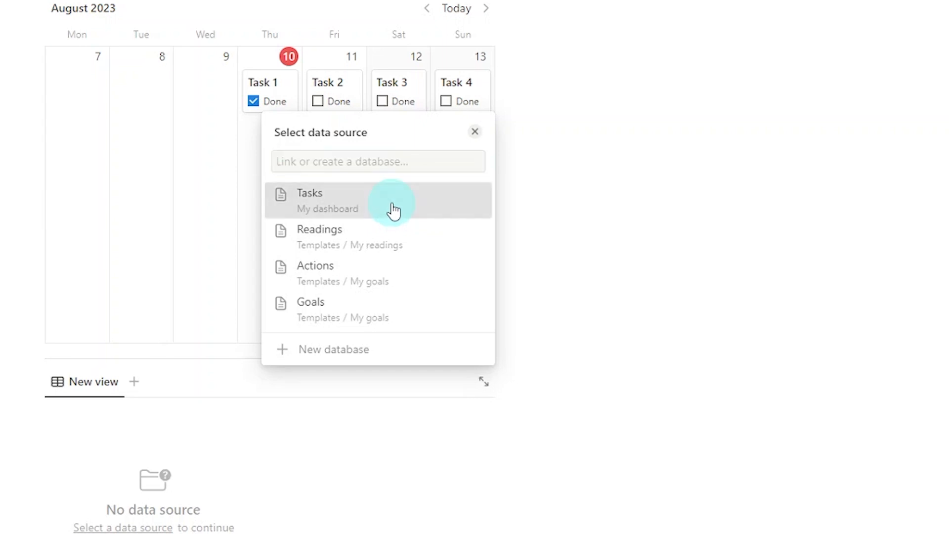
click(393, 212)
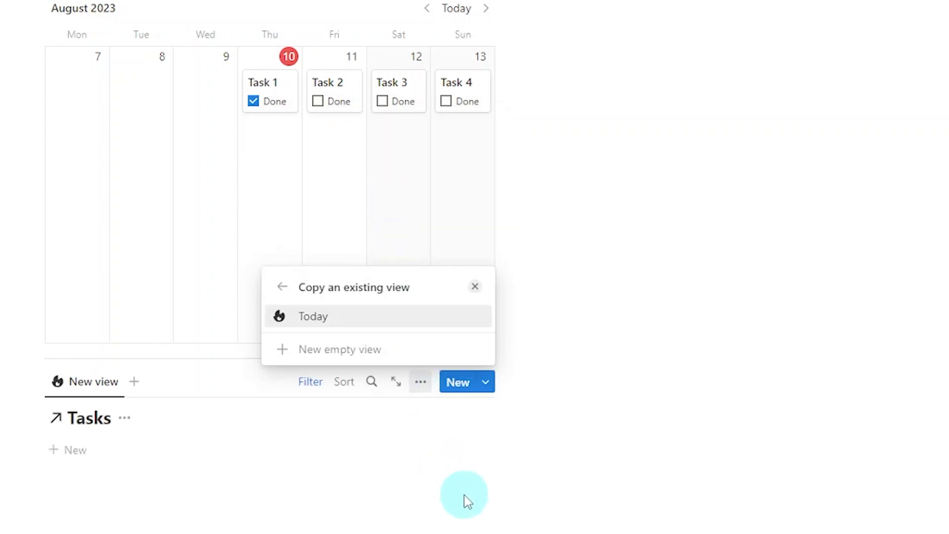
click(375, 350)
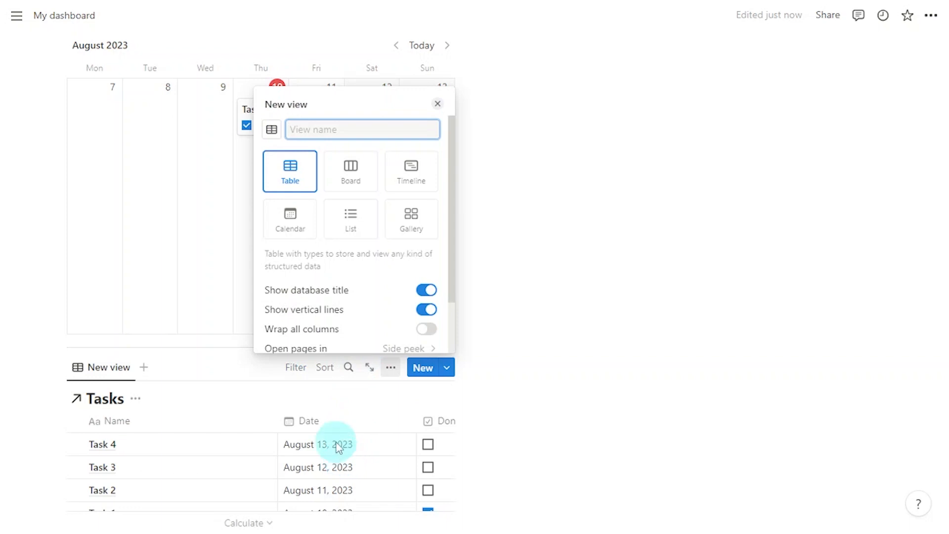
Set up the new view as a calendar named "Month" with a grid calendar icon and the database title hidden.
text(Month)
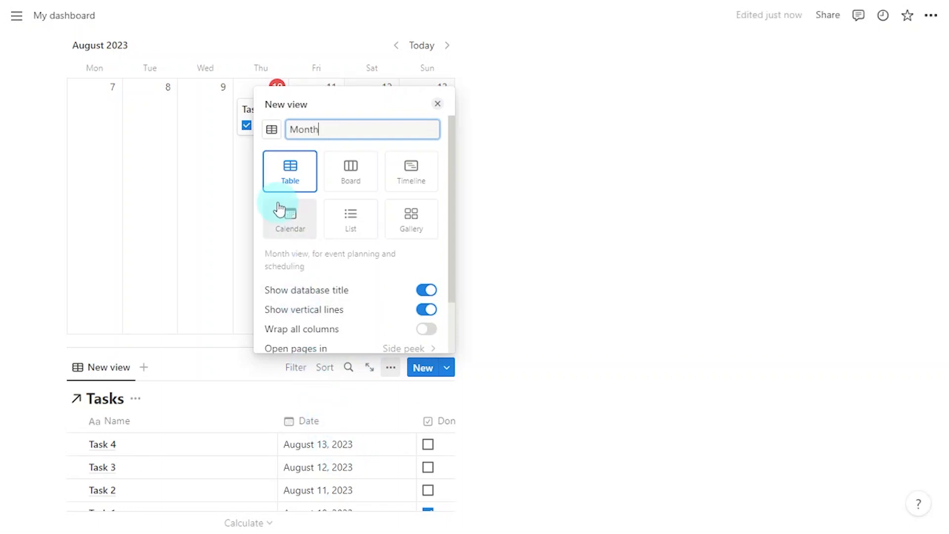
click(274, 129)
text(calendar)
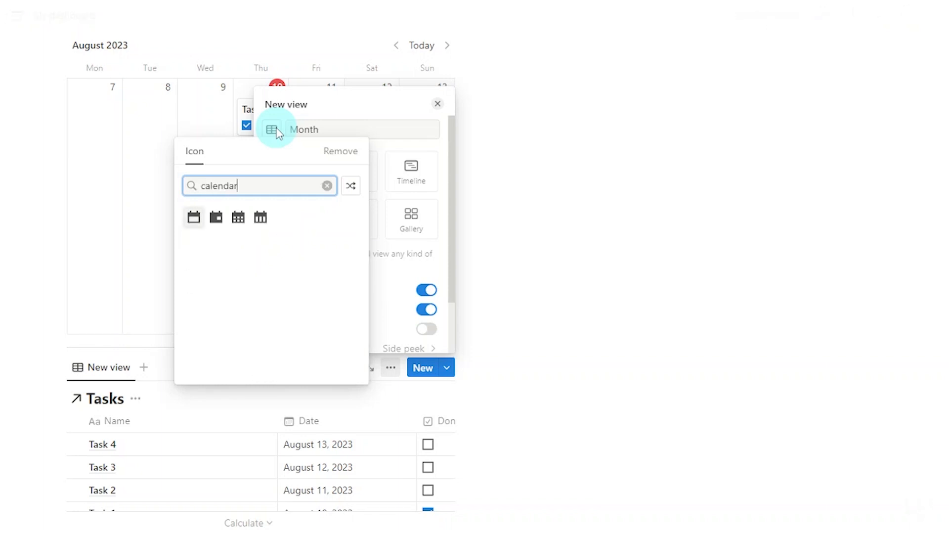
click(238, 217)
click(267, 222)
click(425, 225)
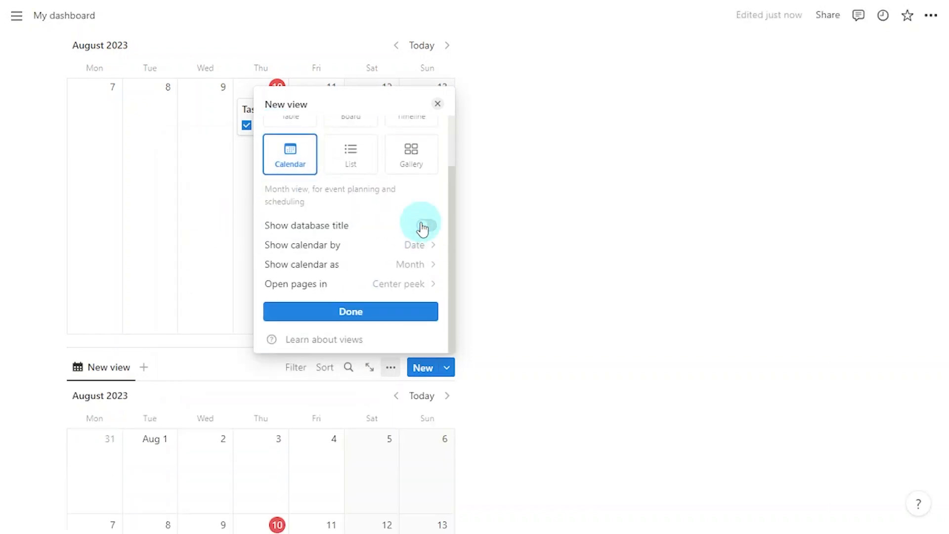
click(383, 311)
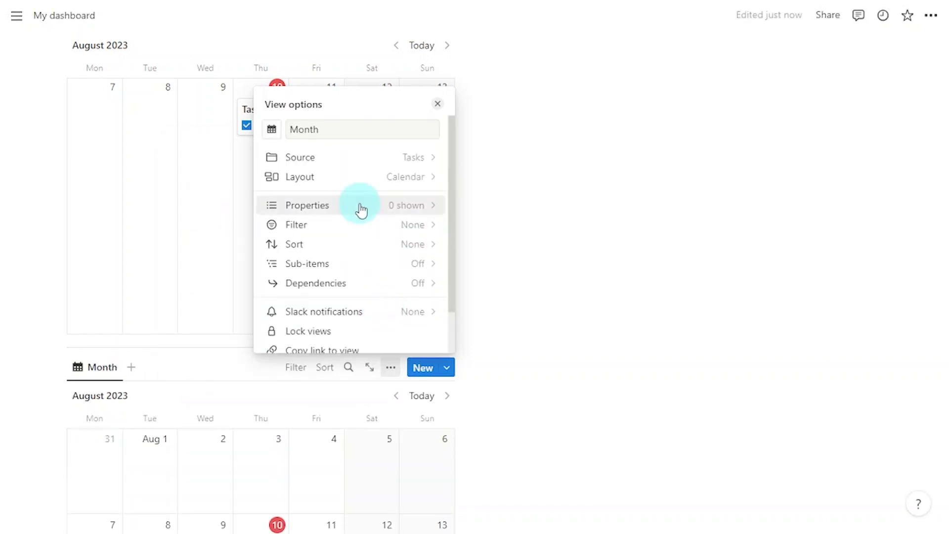
Show the Done property on the Month calendar's cards.
click(361, 207)
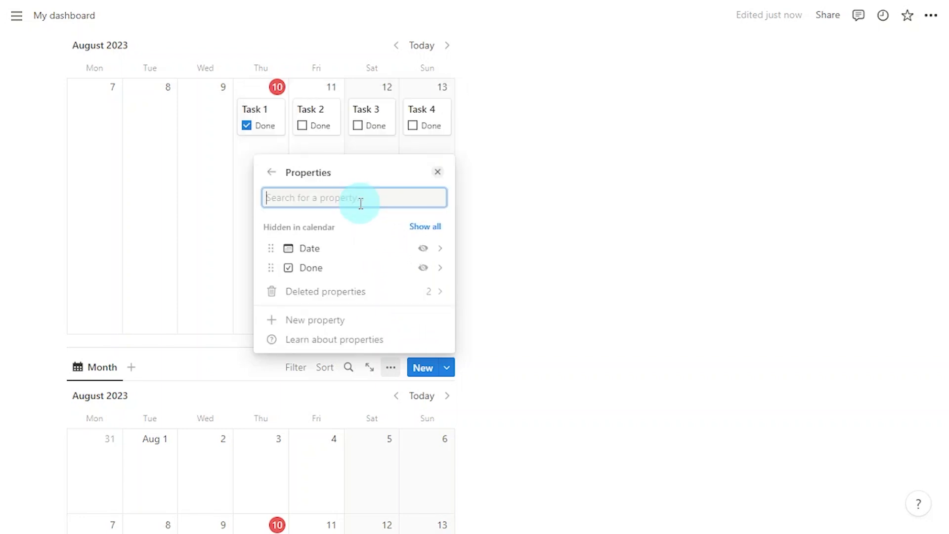
click(423, 267)
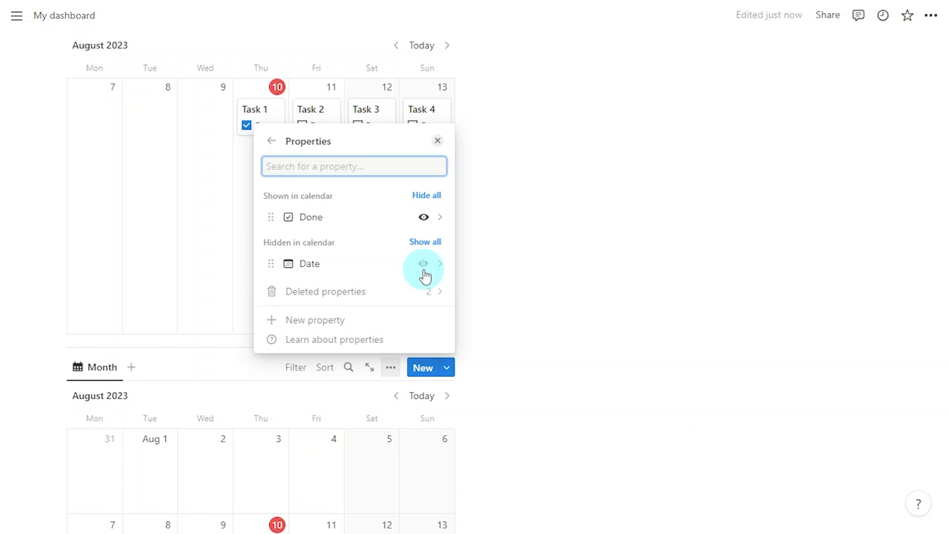
click(437, 143)
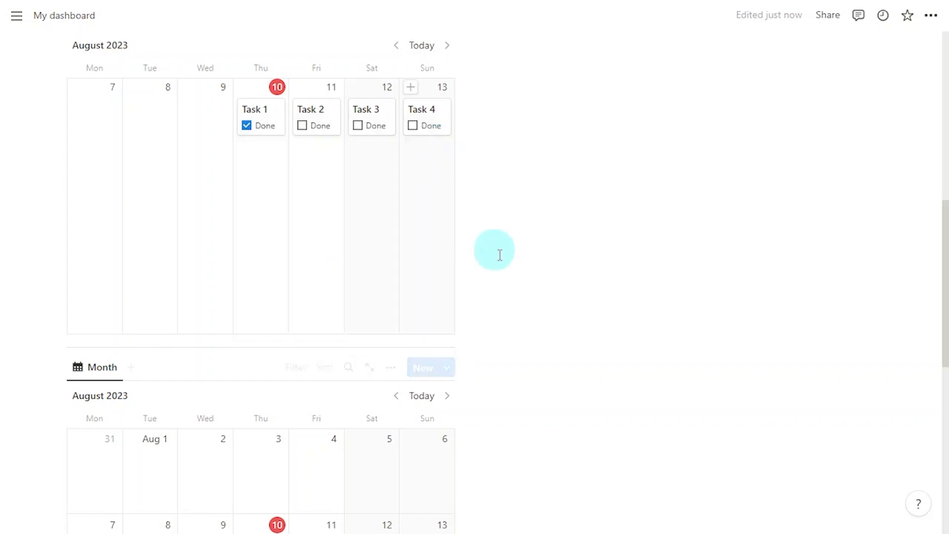
Browse the Month calendar forward from August 2023.
scroll(489, 346, down, 4)
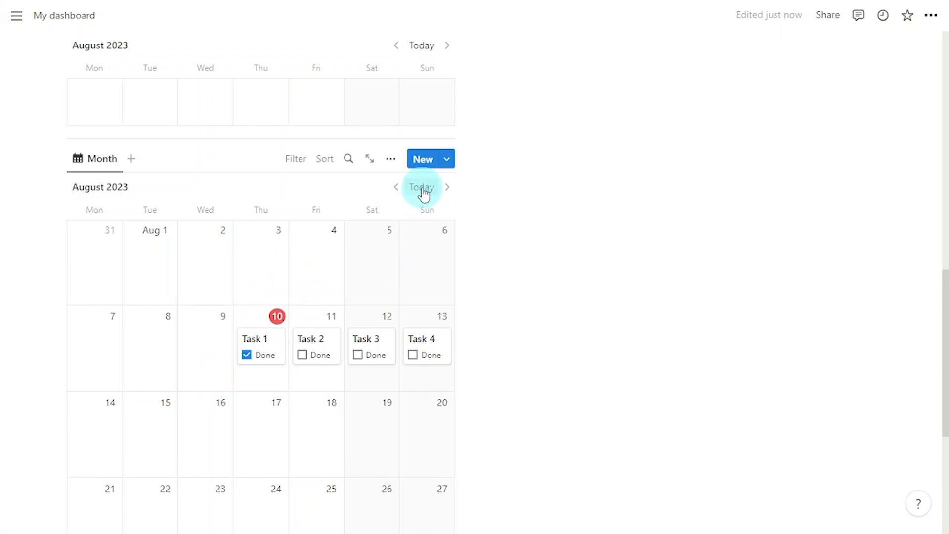
click(448, 189)
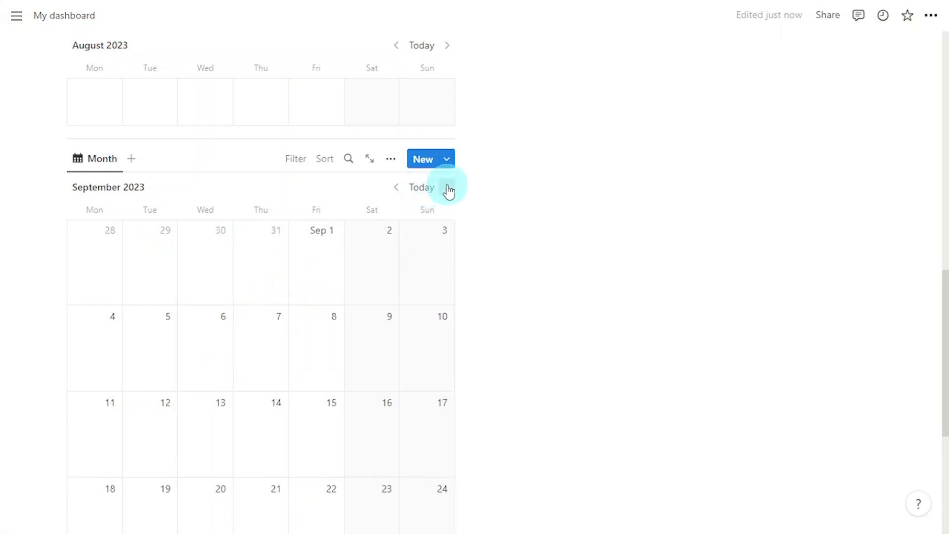
click(448, 189)
click(447, 188)
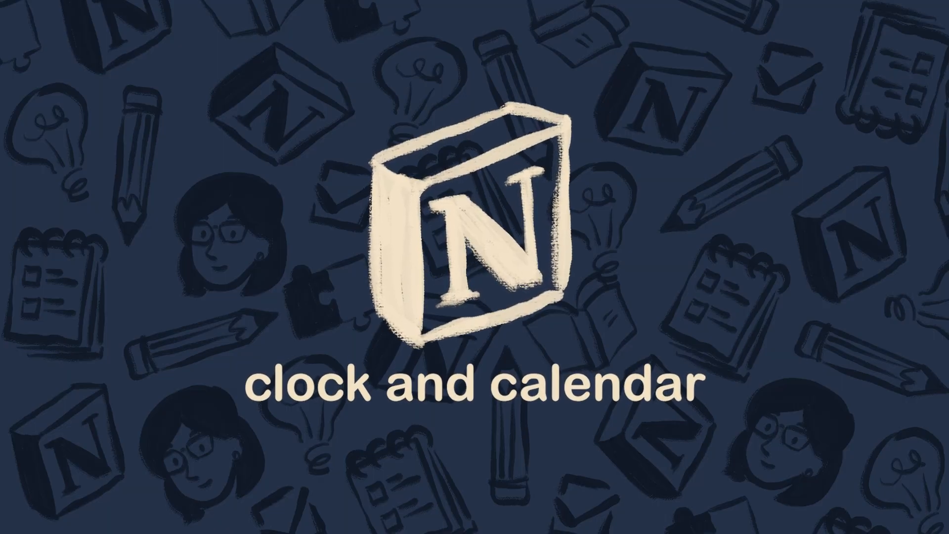
Switch to Widgetbox, create a Digital Retro Clock widget and view its background color options.
click(577, 247)
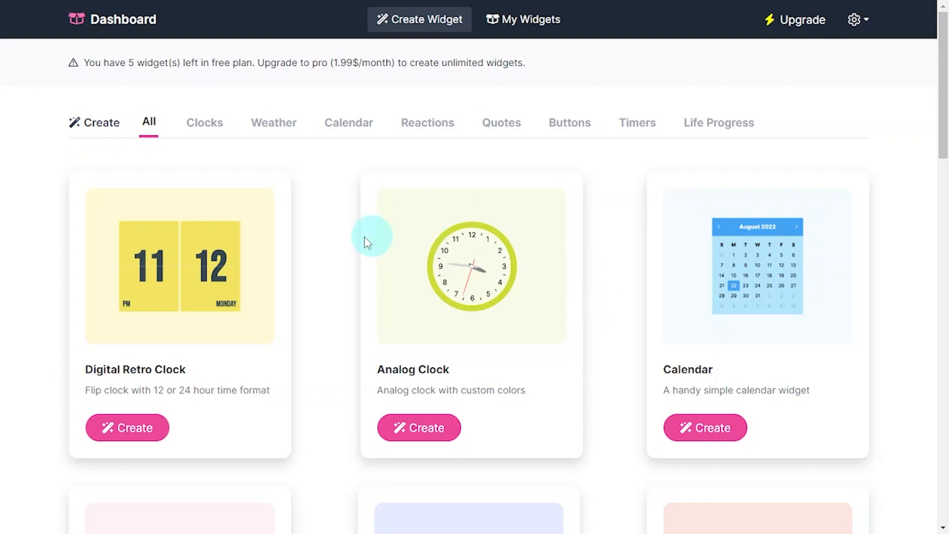
click(137, 429)
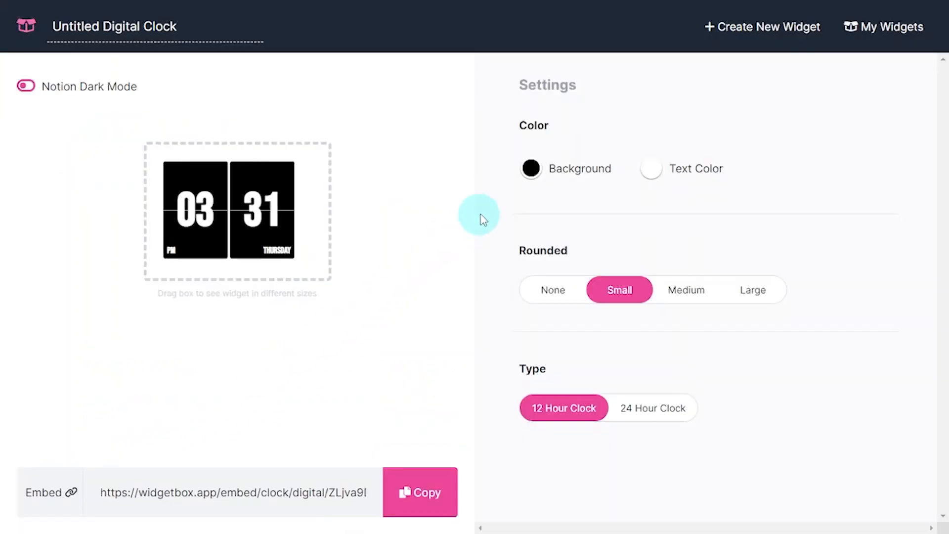
click(532, 171)
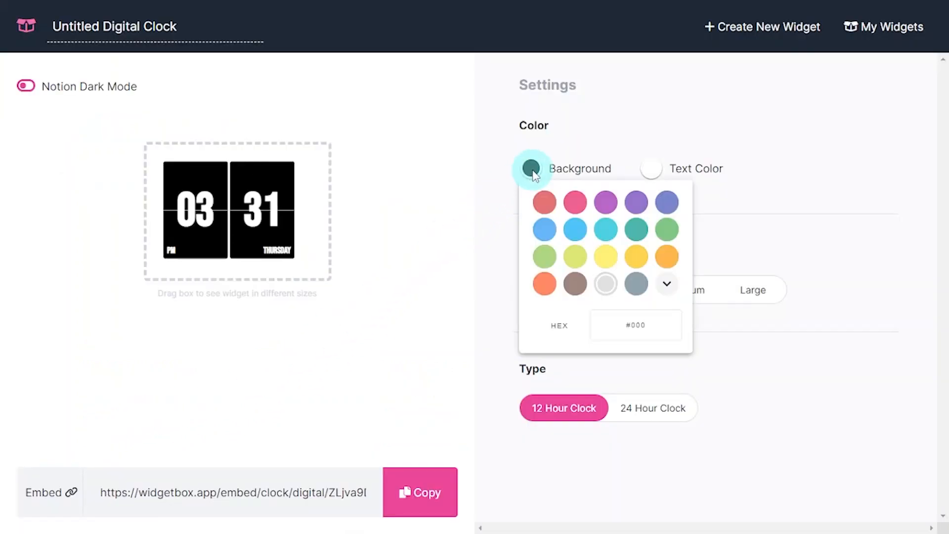
click(607, 135)
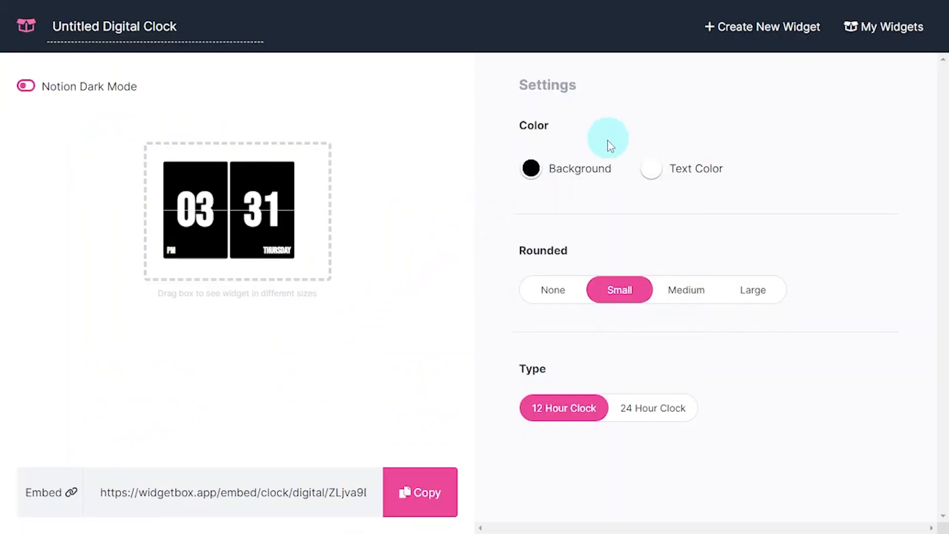
Give the clock widget Medium rounding and the 24 Hour Clock type, and copy its embed link.
click(685, 294)
click(760, 297)
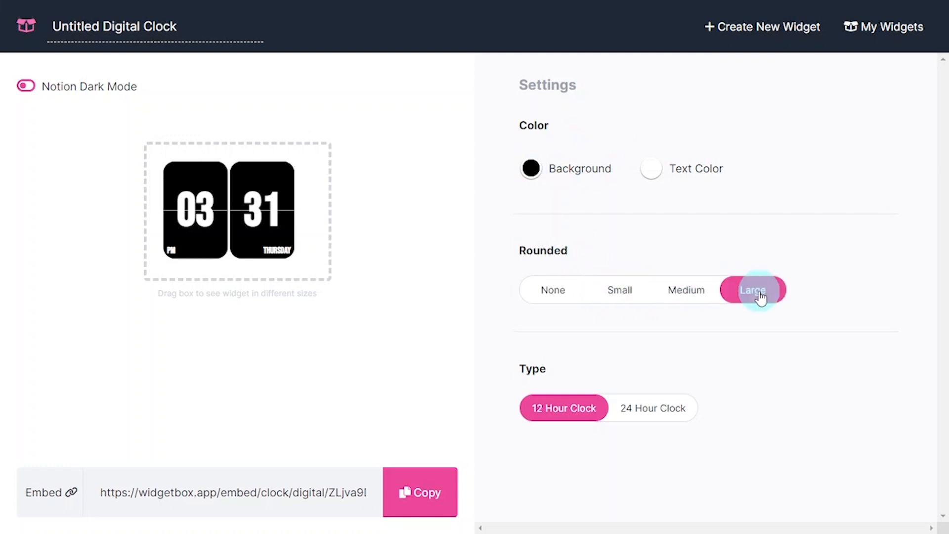
click(691, 297)
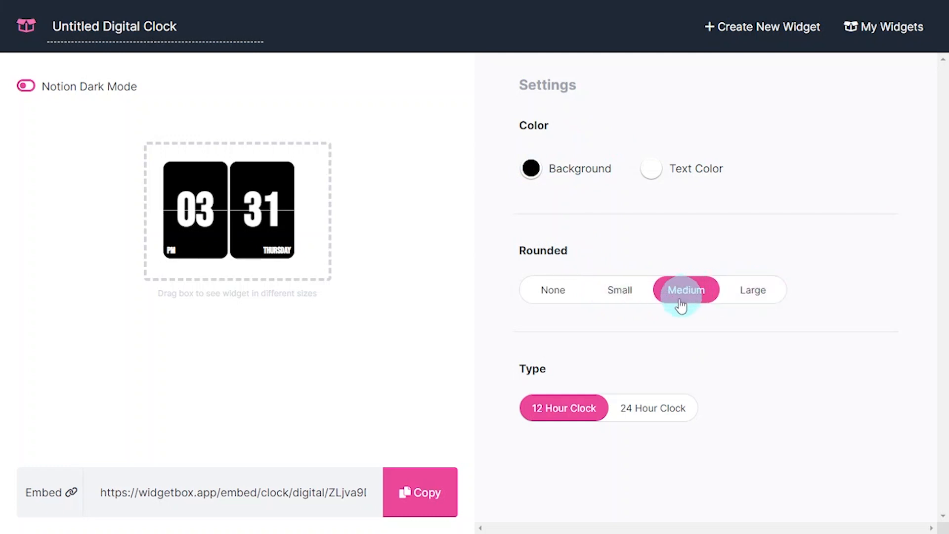
click(647, 410)
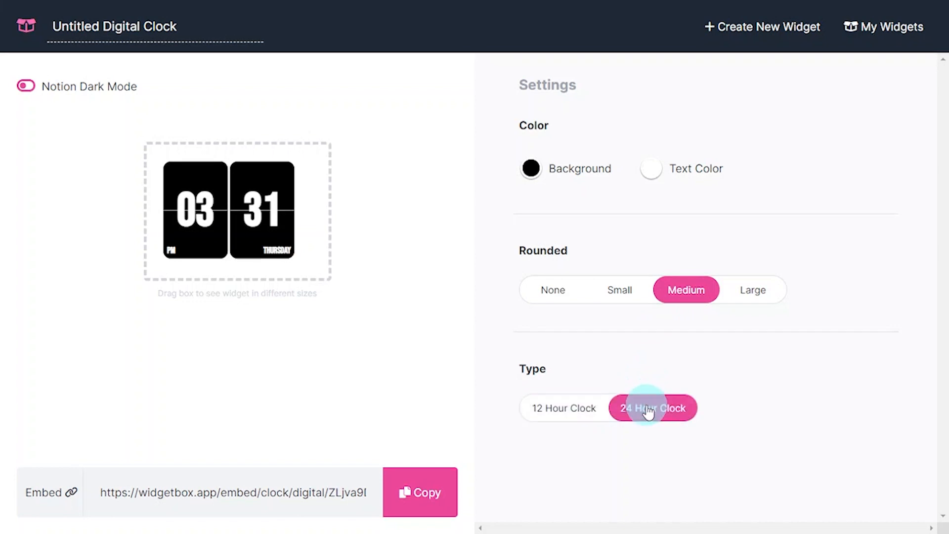
click(441, 492)
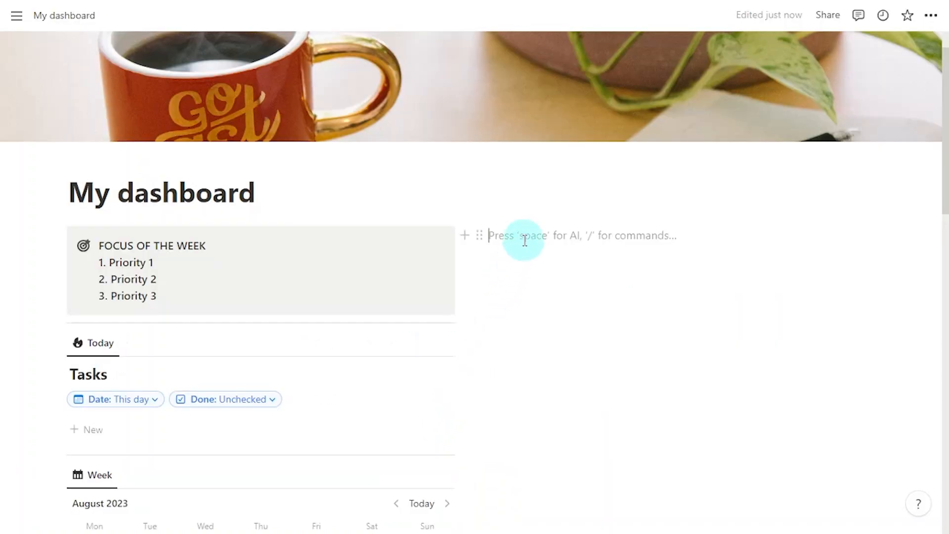
Embed the copied clock link in the empty column of the Notion dashboard, shrinking the embed and narrowing its column.
key(ctrl+v)
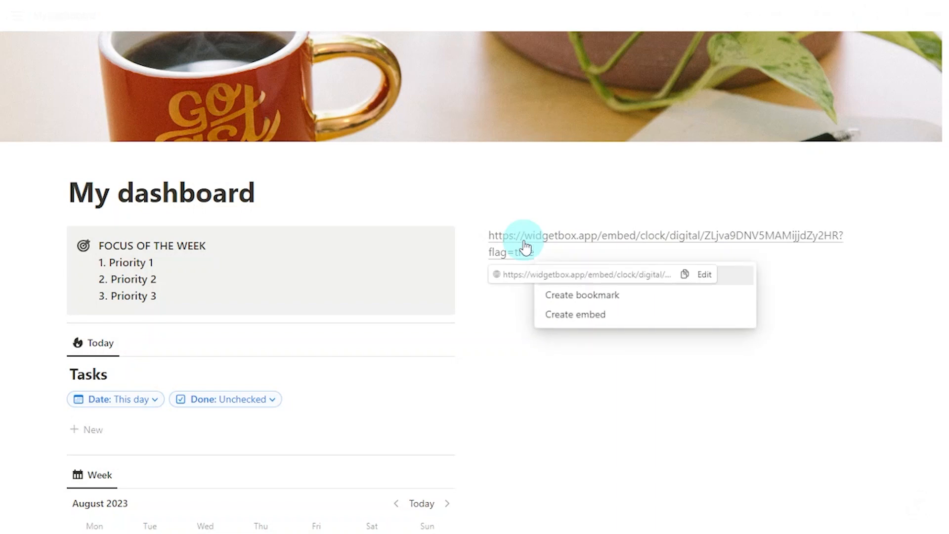
click(638, 322)
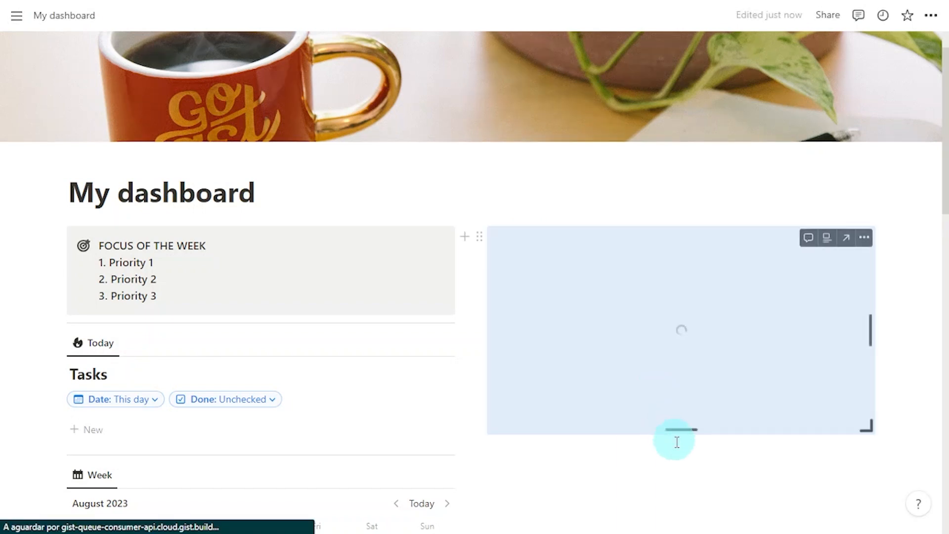
drag(875, 425, 633, 334)
drag(475, 345, 664, 359)
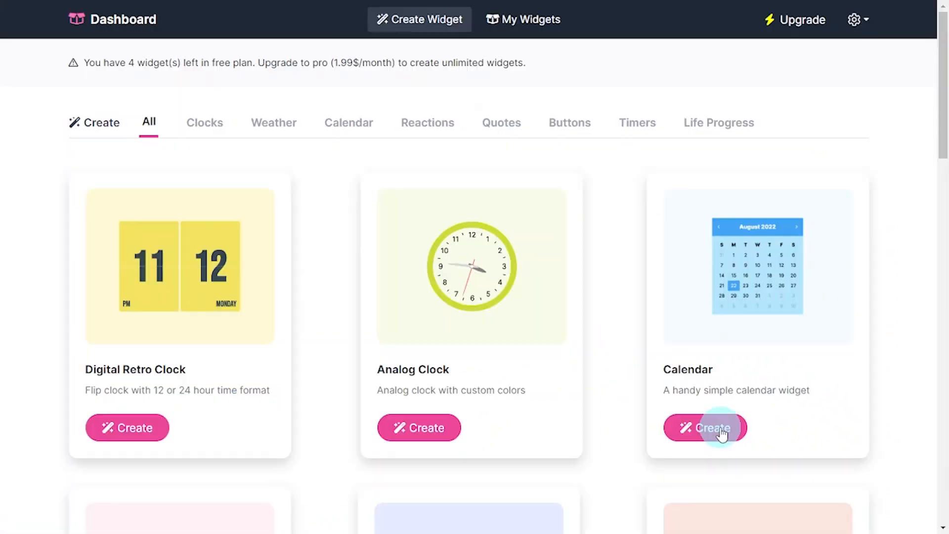
Switch to Widgetbox, create a Calendar widget and view its text, background and border color options.
click(721, 432)
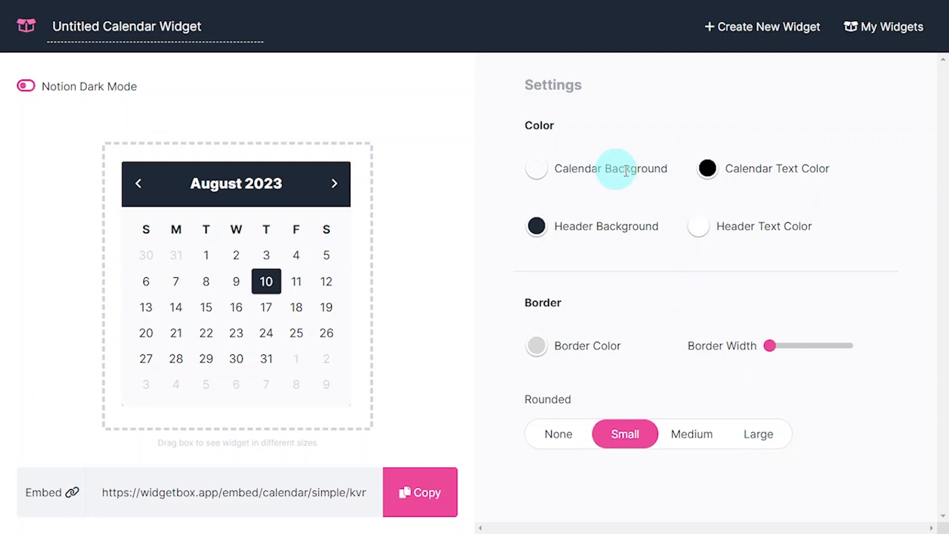
click(707, 170)
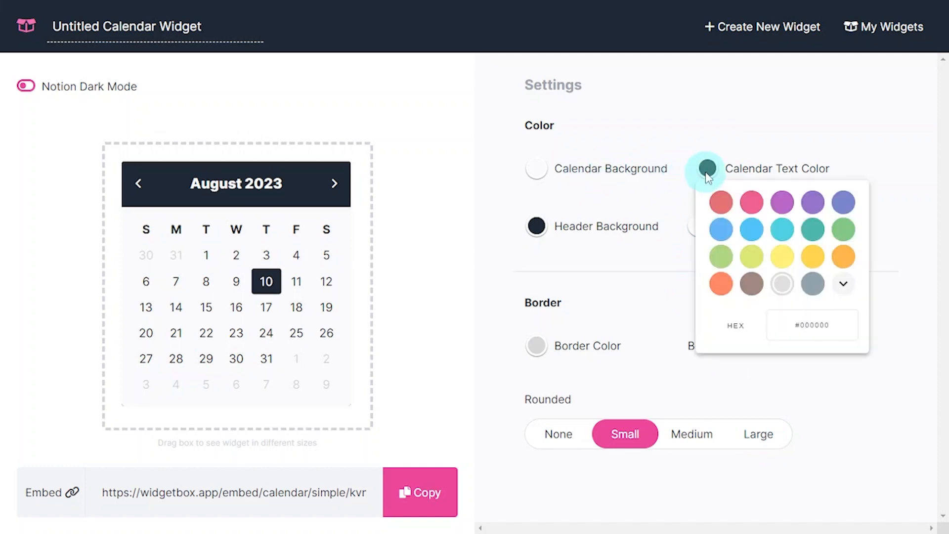
click(538, 171)
click(537, 172)
click(760, 314)
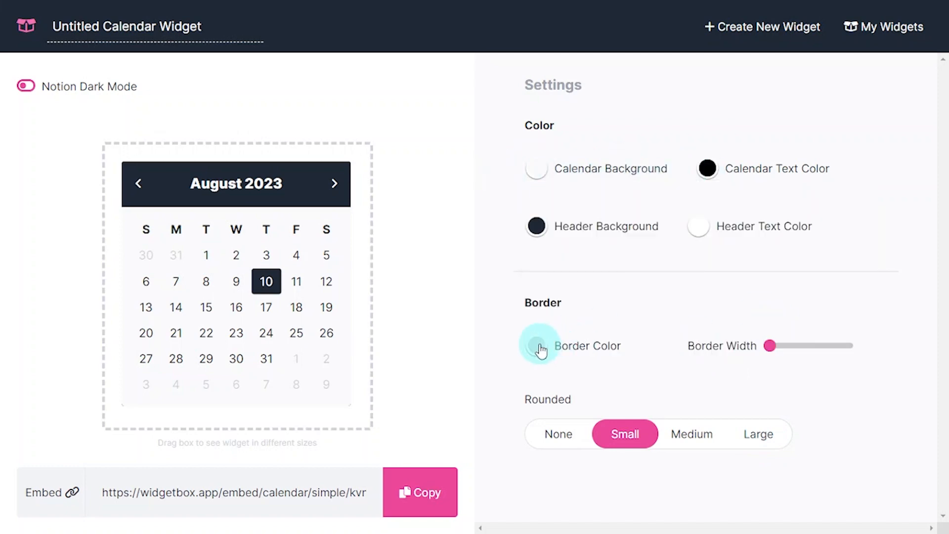
click(537, 346)
click(609, 324)
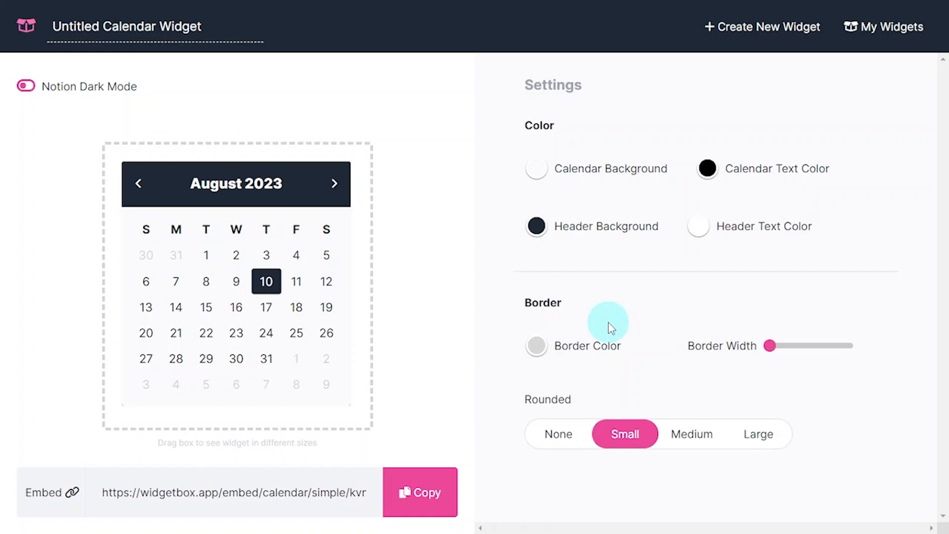
Copy the calendar widget's embed link and embed it below the clock on the Notion dashboard.
click(433, 482)
click(696, 356)
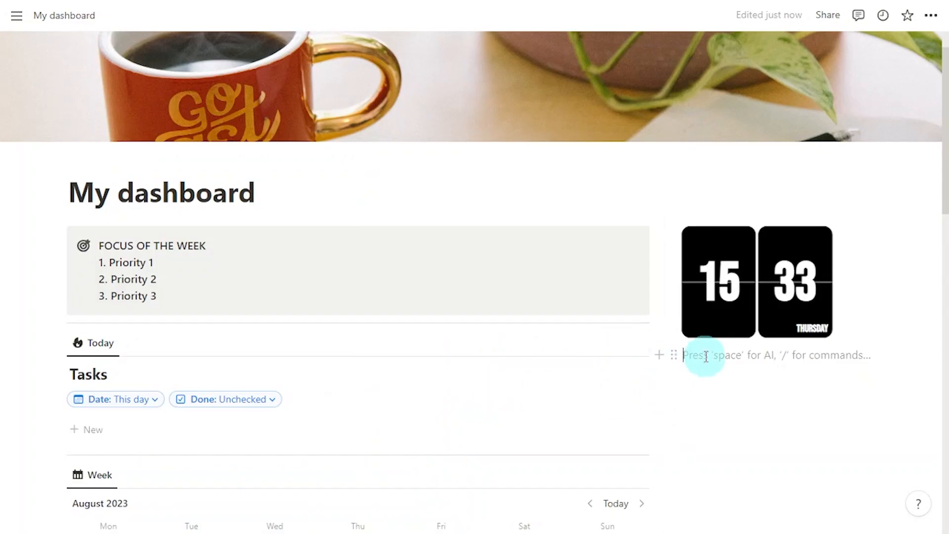
right_click(705, 356)
click(750, 232)
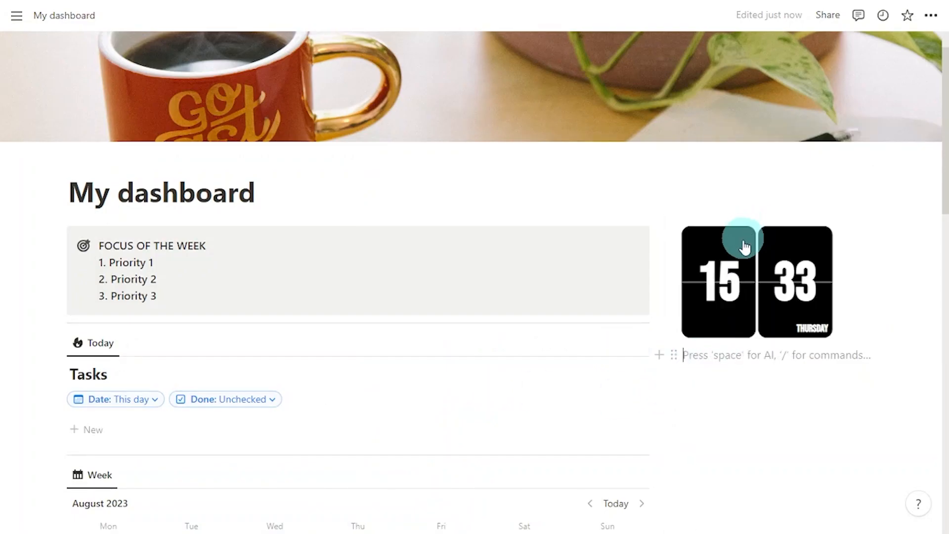
click(829, 457)
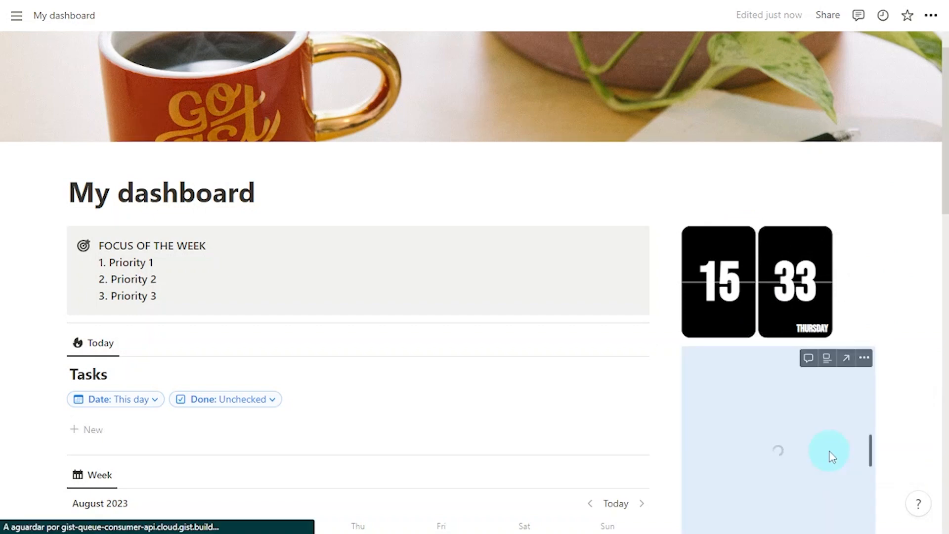
Add a divider below the embedded calendar widget and enter the heading text "IDEAS AND NOTES" beneath it.
scroll(829, 451, down, 1)
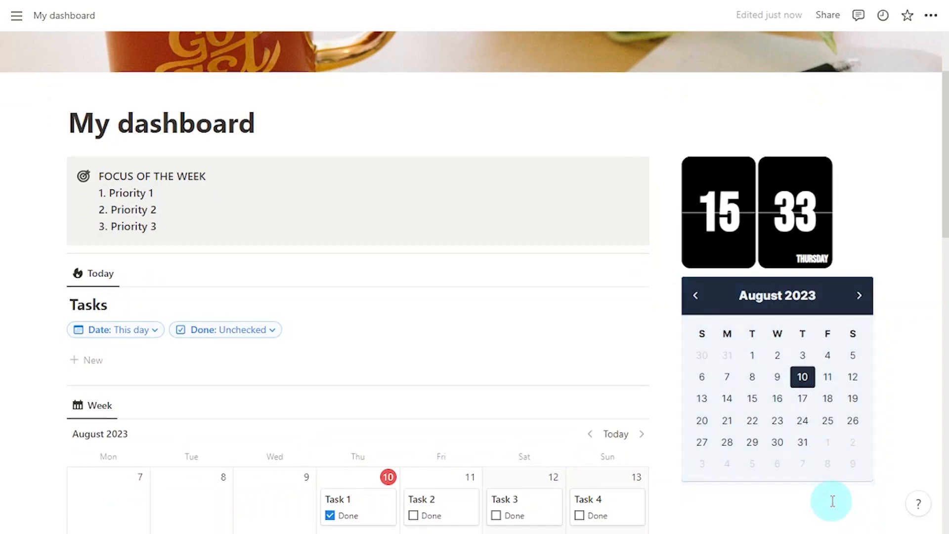
click(832, 501)
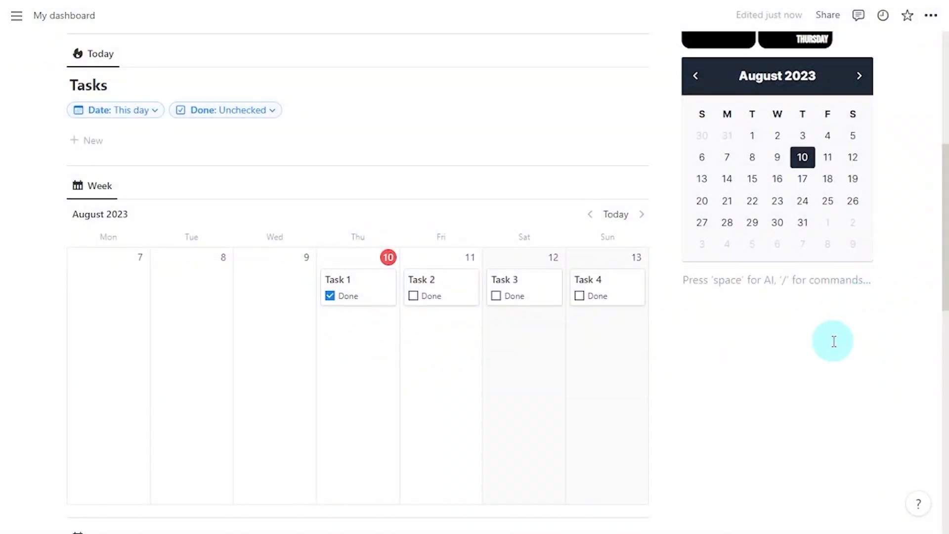
text(---)
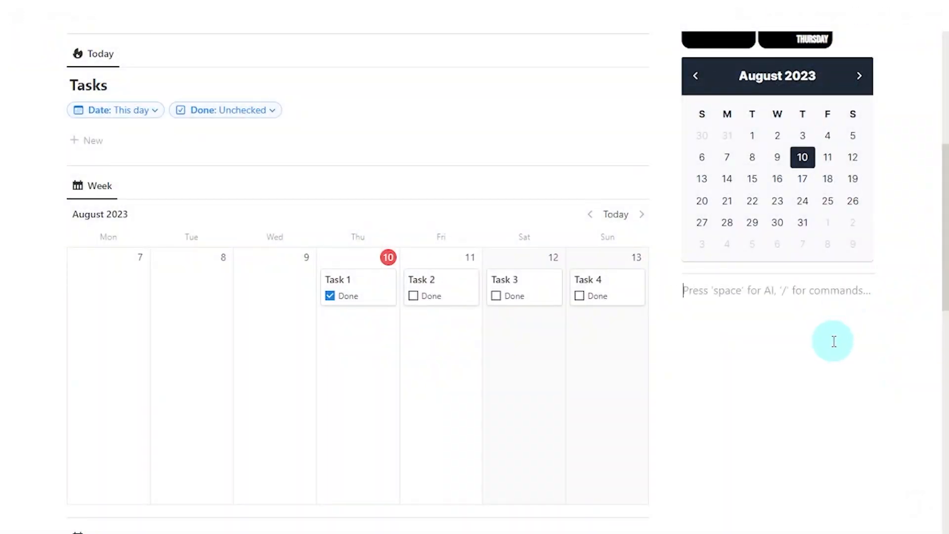
text(IDEAS AND NOTES)
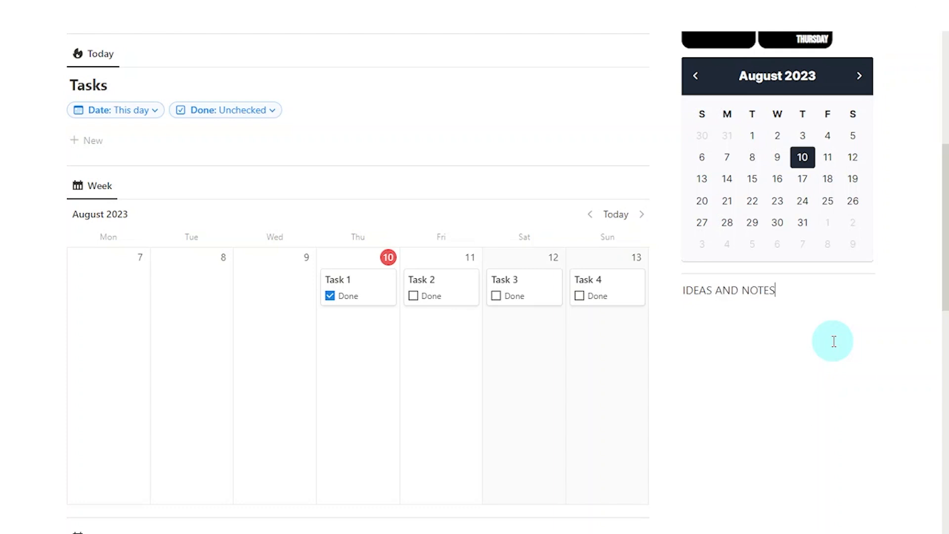
Make the "IDEAS AND NOTES" text bold and give its block a gray background.
key(ctrl+shift+Left)
key(ctrl+shift+Left)
key(ctrl+shift+Left)
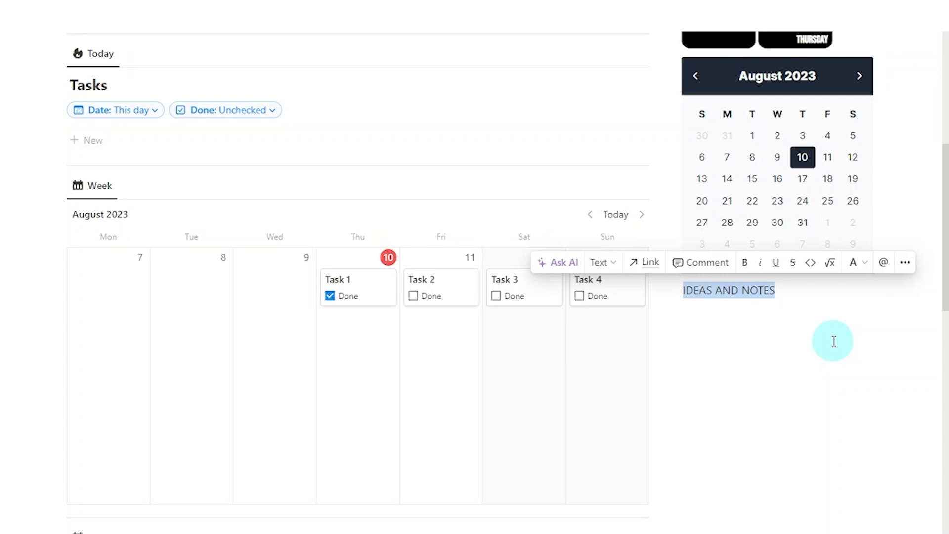
click(745, 262)
click(817, 297)
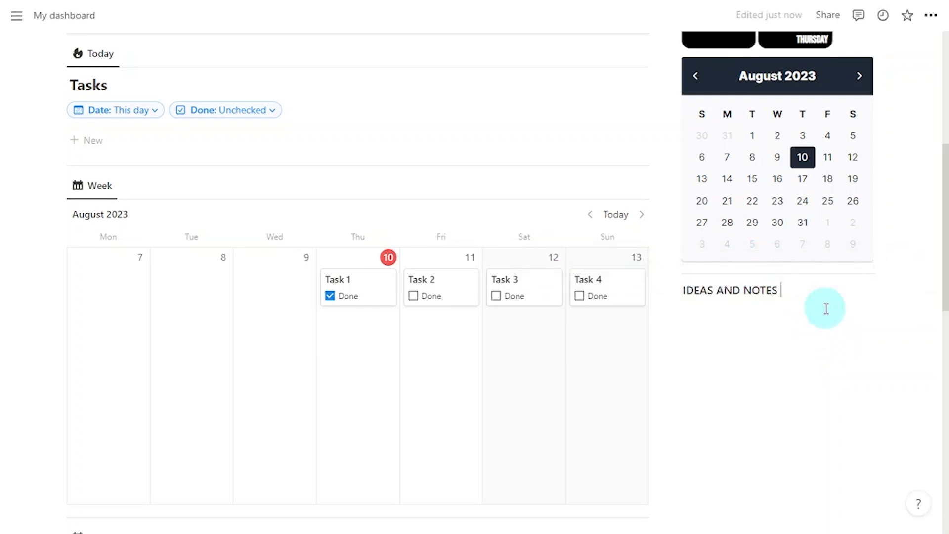
text(/GRAY BACK)
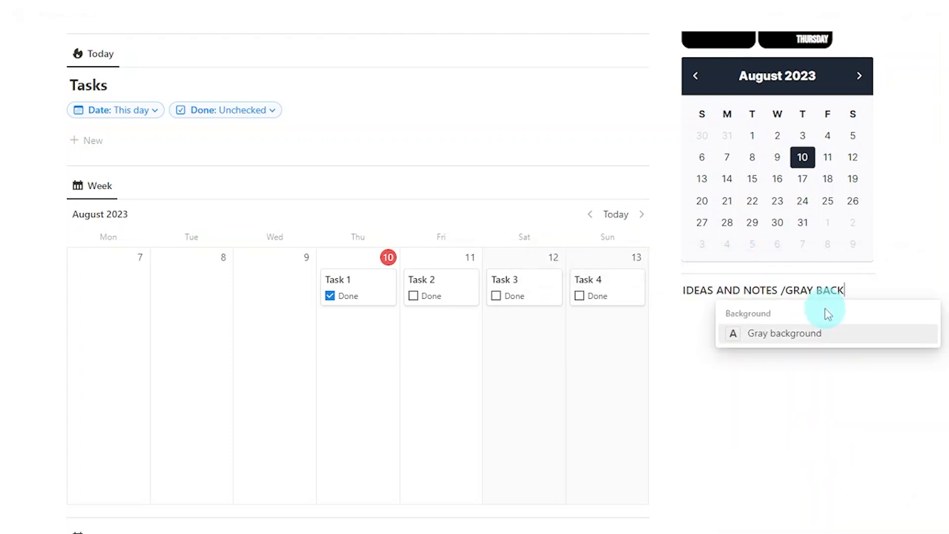
text(GR)
click(821, 335)
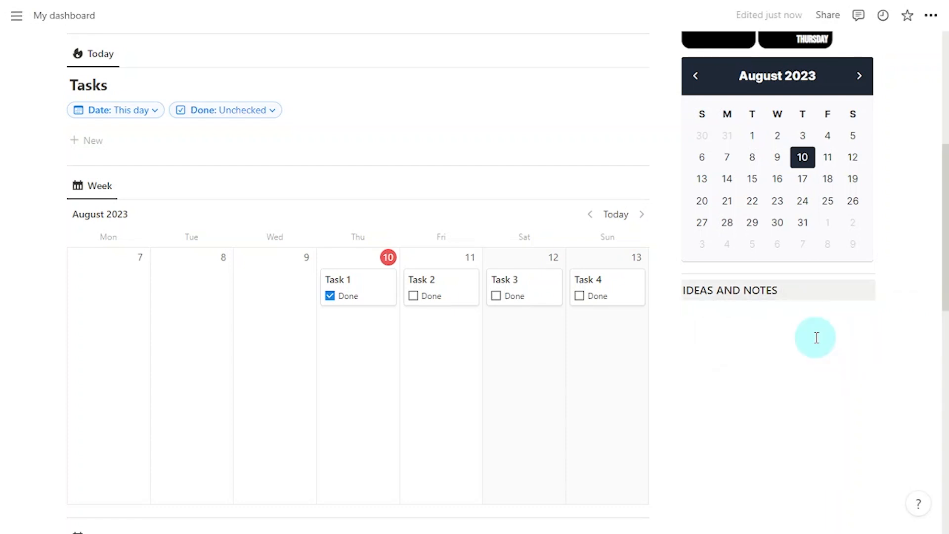
Start a bulleted list under "IDEAS AND NOTES" and duplicate the empty bullet until there are nine.
key(Return)
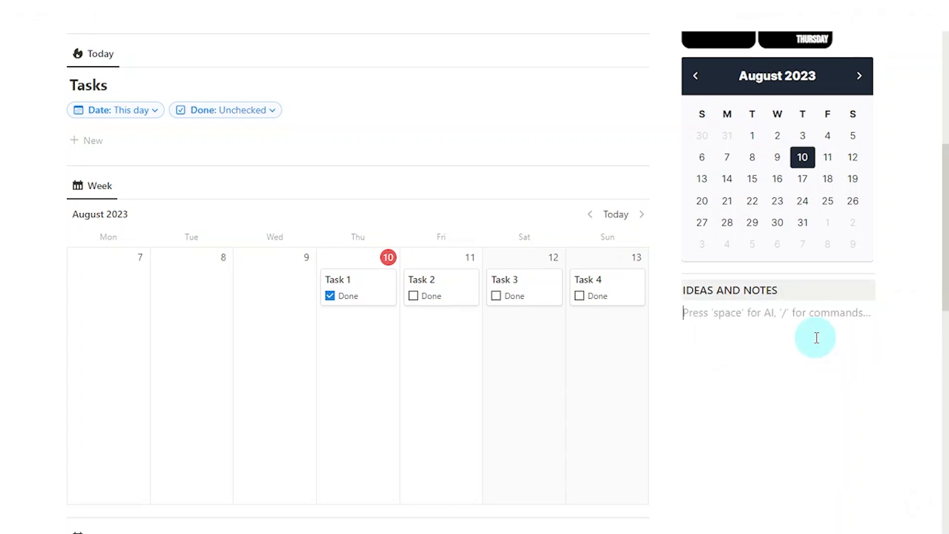
text(-)
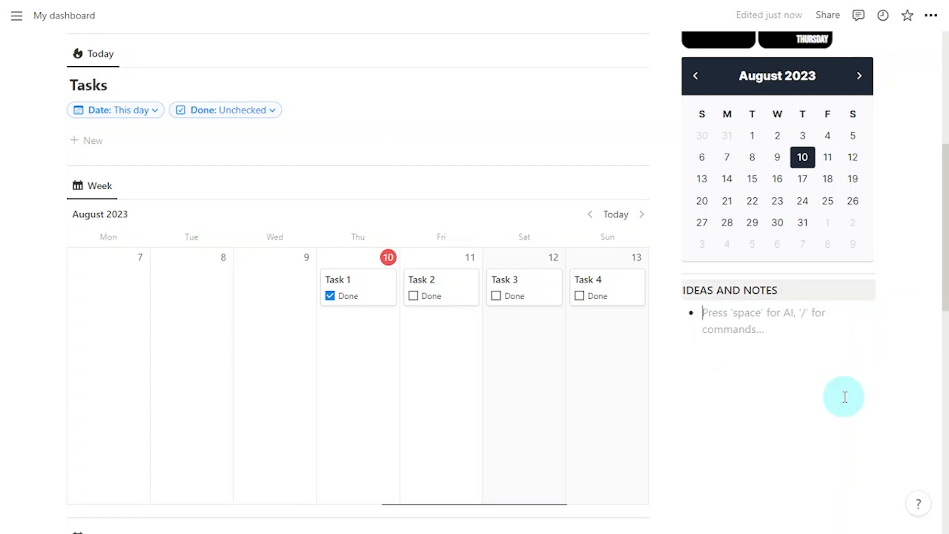
key(ctrl+d)
key(ctrl+d)
key(ctrl+d)
key(ctrl+d)
key(ctrl+d)
key(ctrl+d)
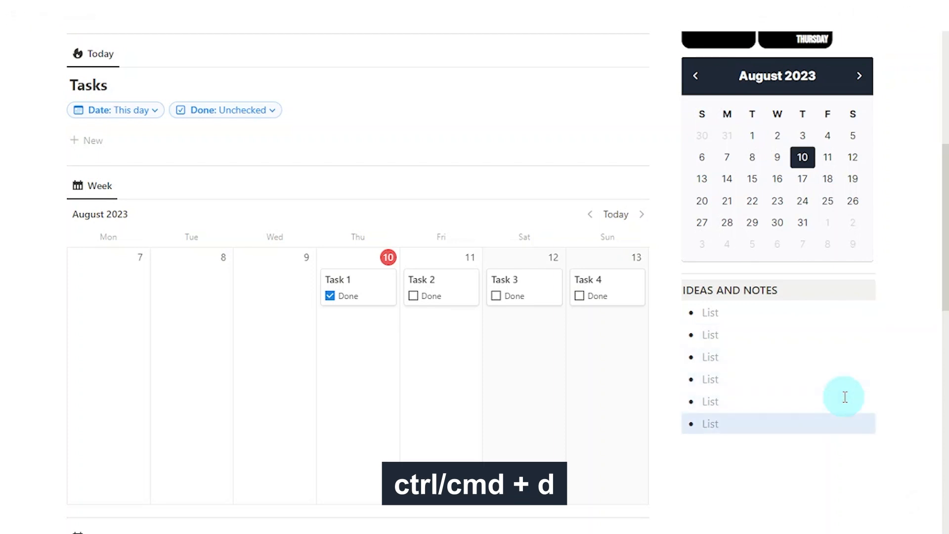
drag(942, 297, 941, 341)
key(ctrl+d)
key(ctrl+d)
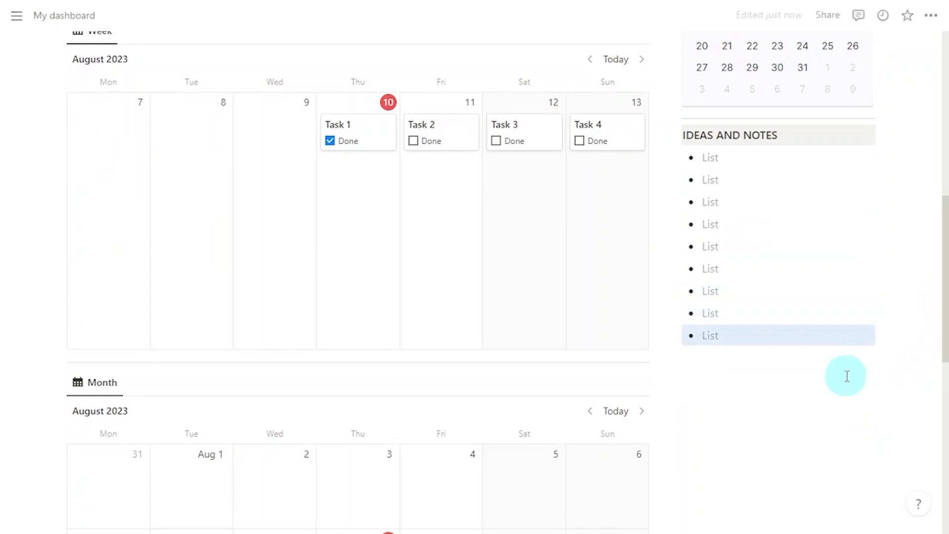
Insert a divider below the bulleted list and add an image block under it.
click(809, 365)
text(/)
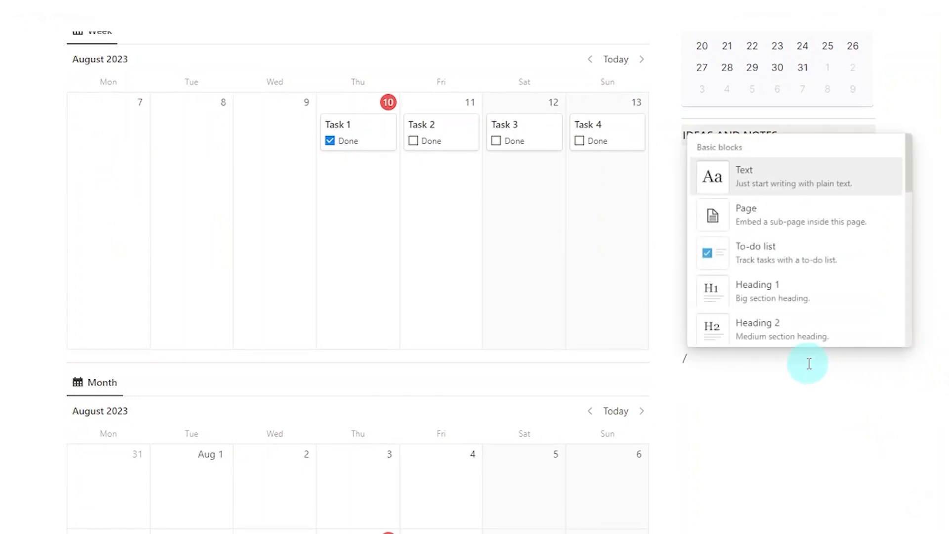
text(divider)
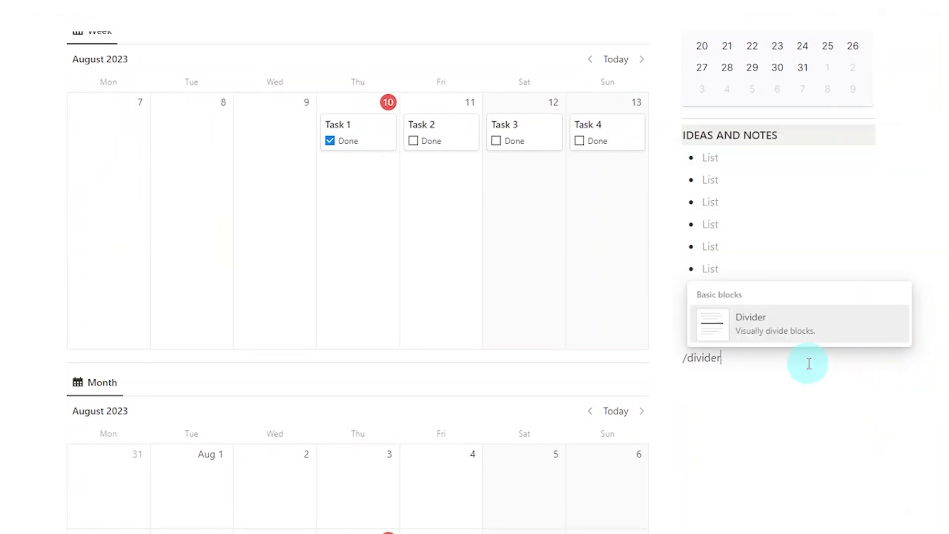
key(Return)
text(/image)
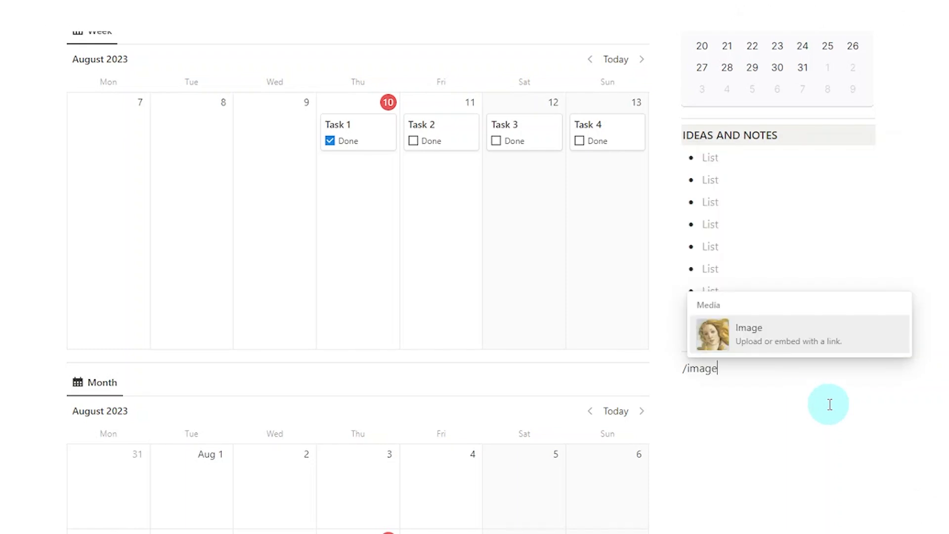
key(Return)
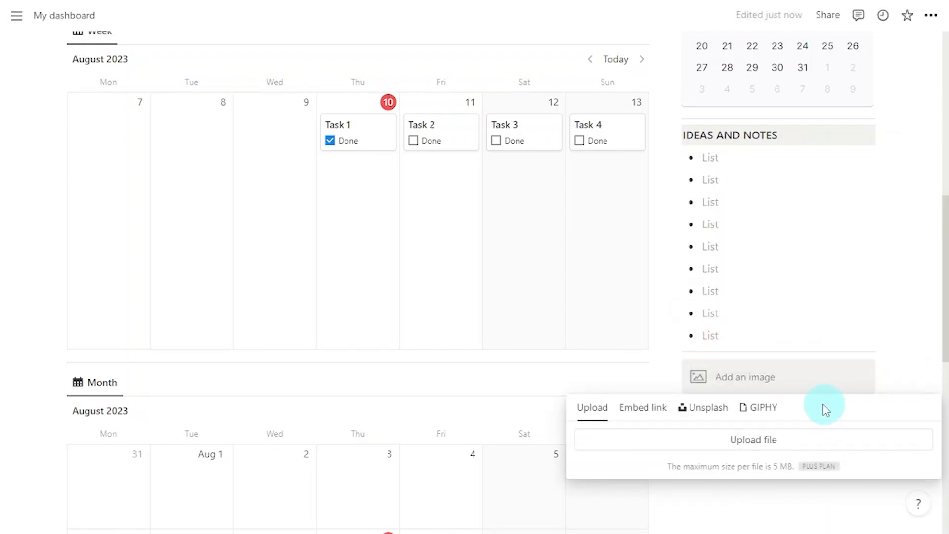
View the image block's embed link, Unsplash and GIPHY sources, and search GIPHY for "day".
click(646, 415)
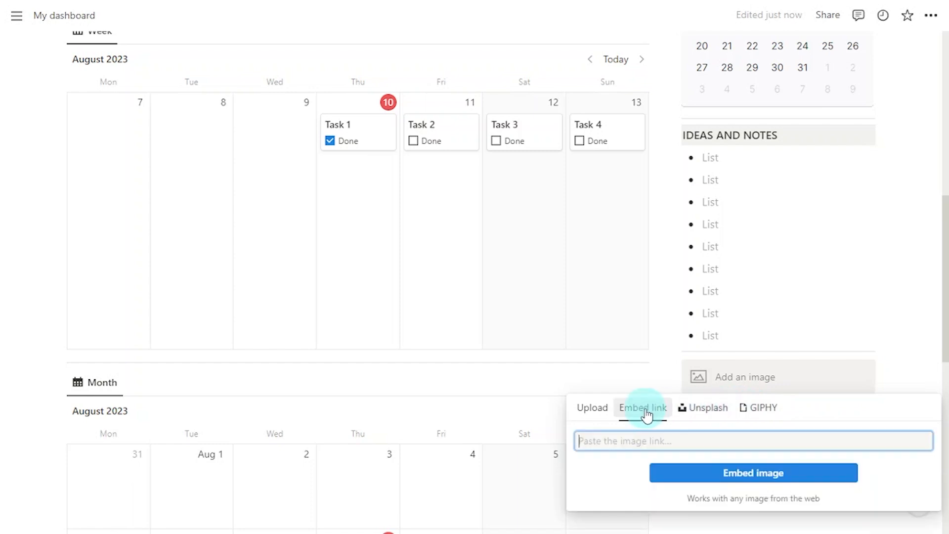
click(717, 408)
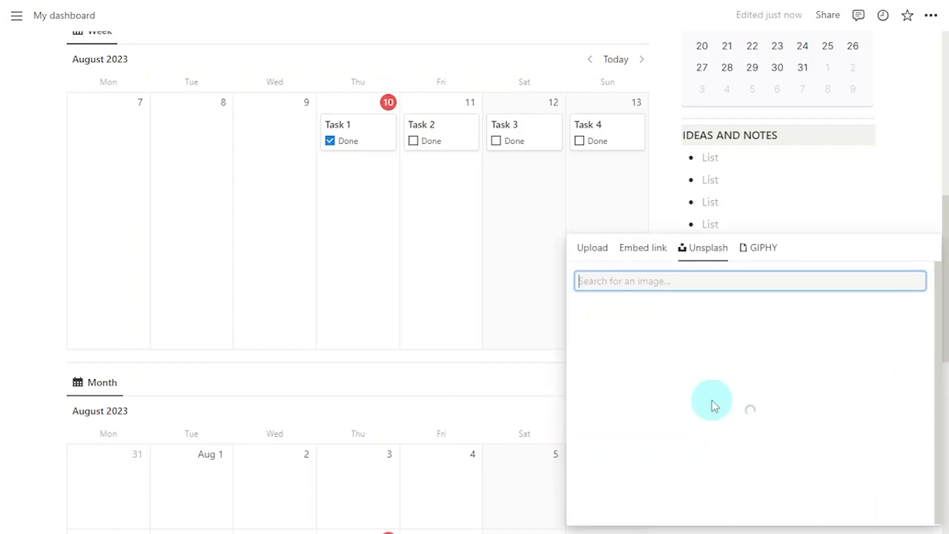
click(766, 250)
text(day)
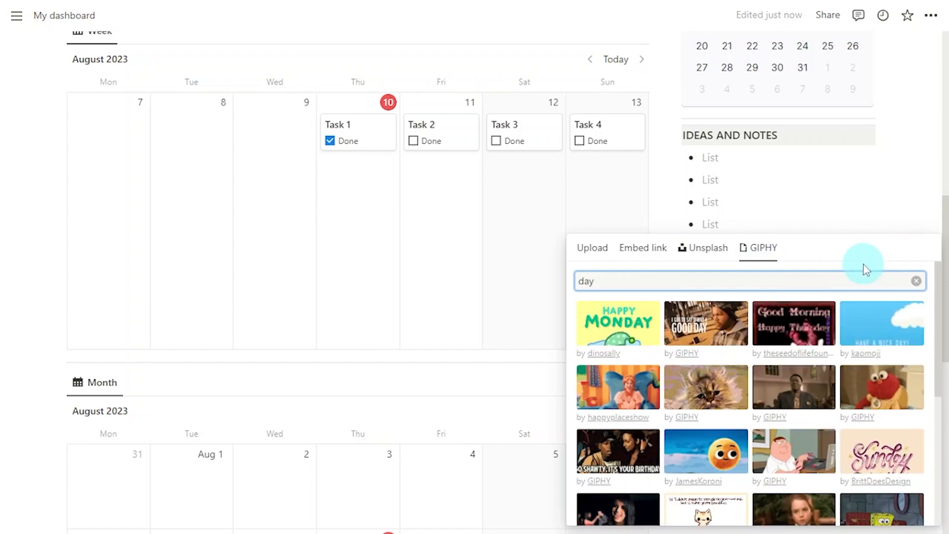
Search Unsplash for "black and white" and insert the photo of a skyscraper spire into the image block.
click(714, 252)
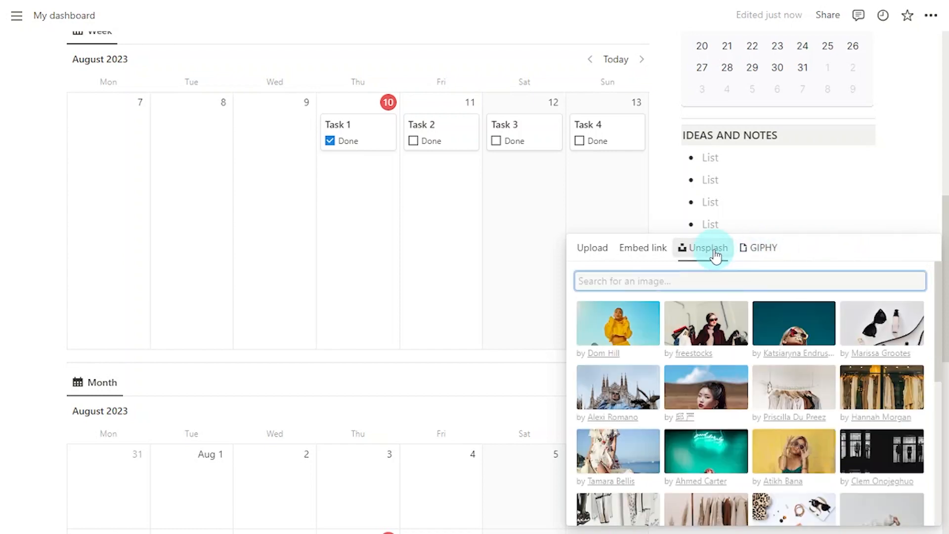
text(black and wit)
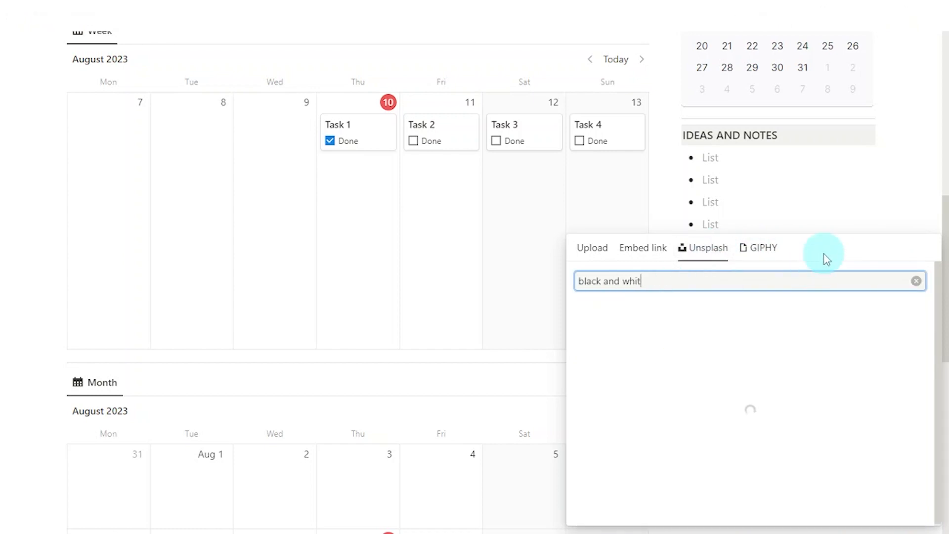
text(e)
scroll(835, 381, down, 5)
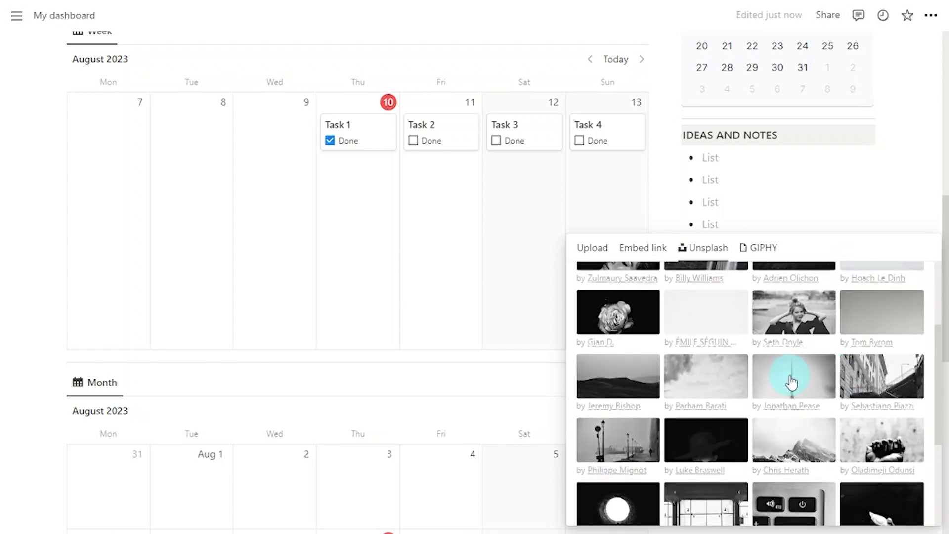
click(790, 381)
Shrink the skyscraper image slightly and align it to the center of its column.
scroll(932, 376, down, 5)
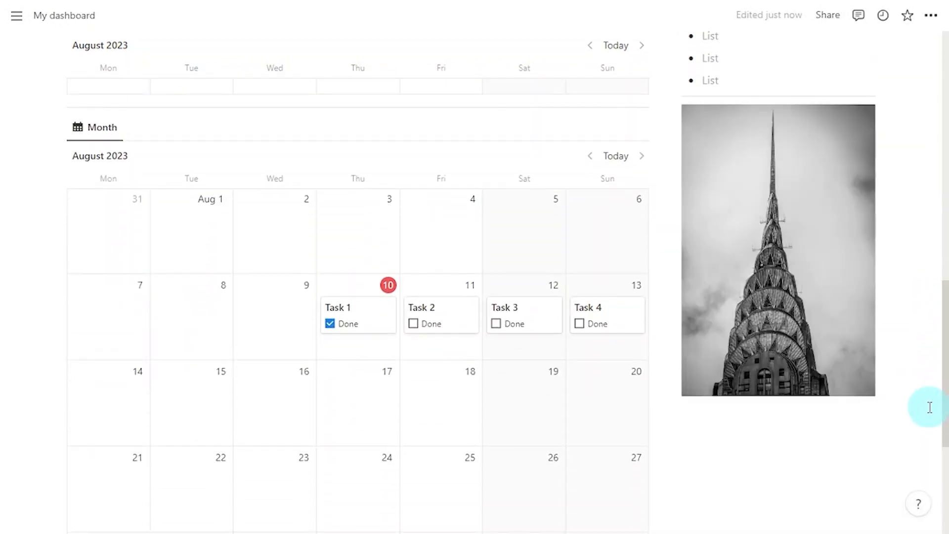
drag(876, 389, 835, 360)
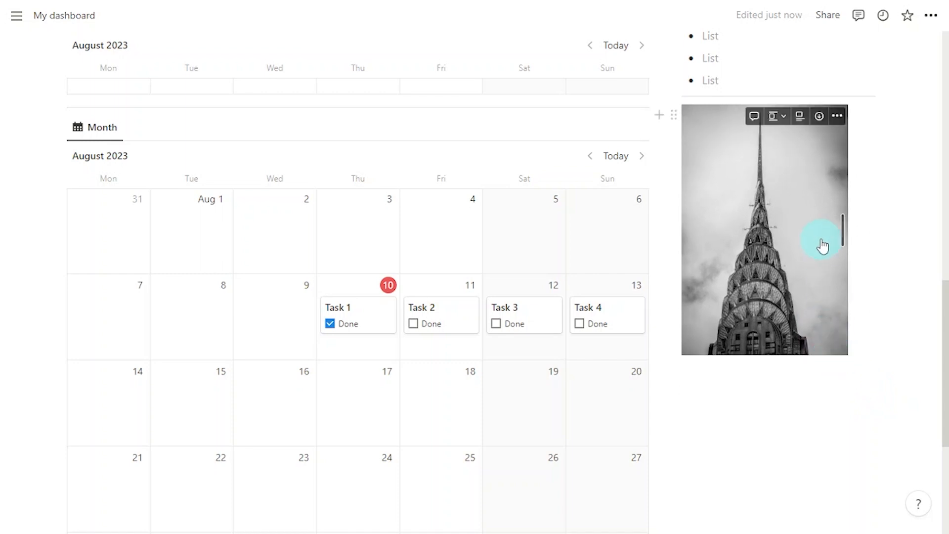
click(785, 127)
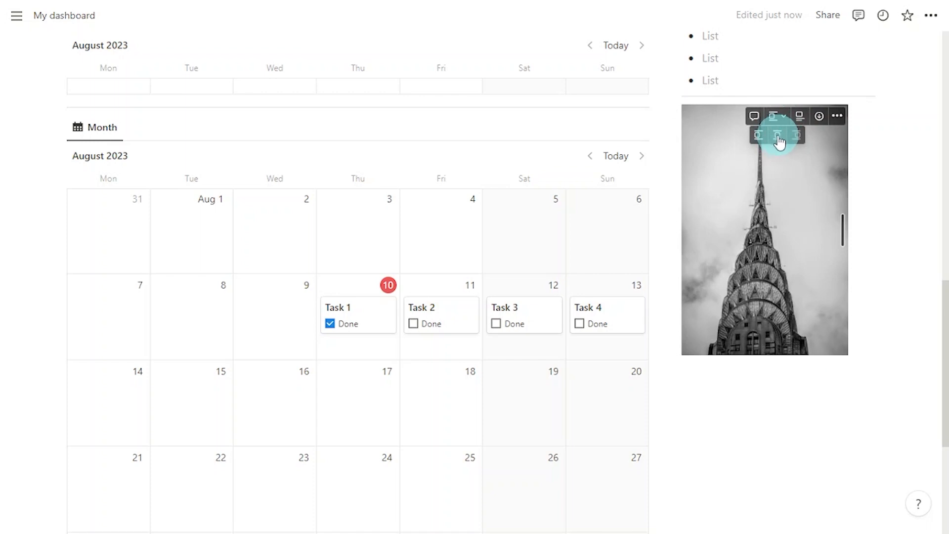
click(779, 142)
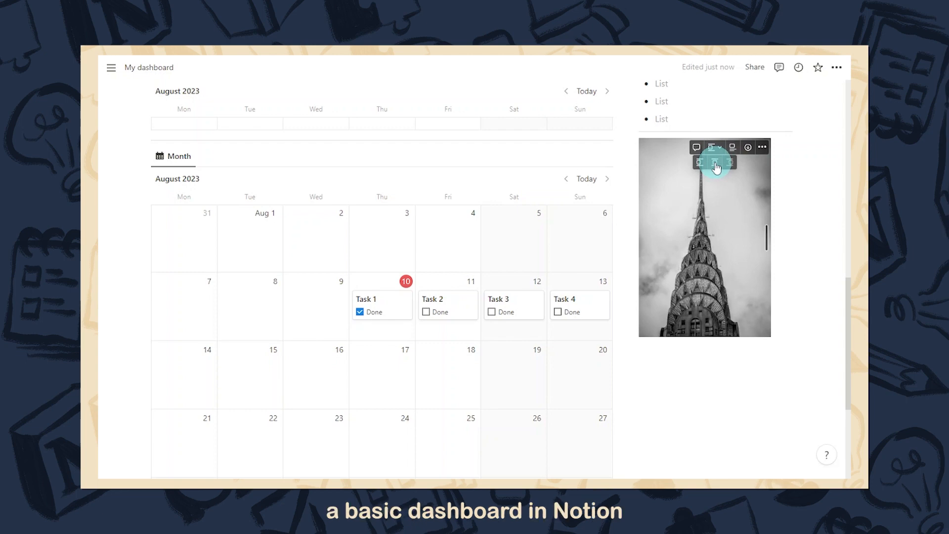
click(716, 168)
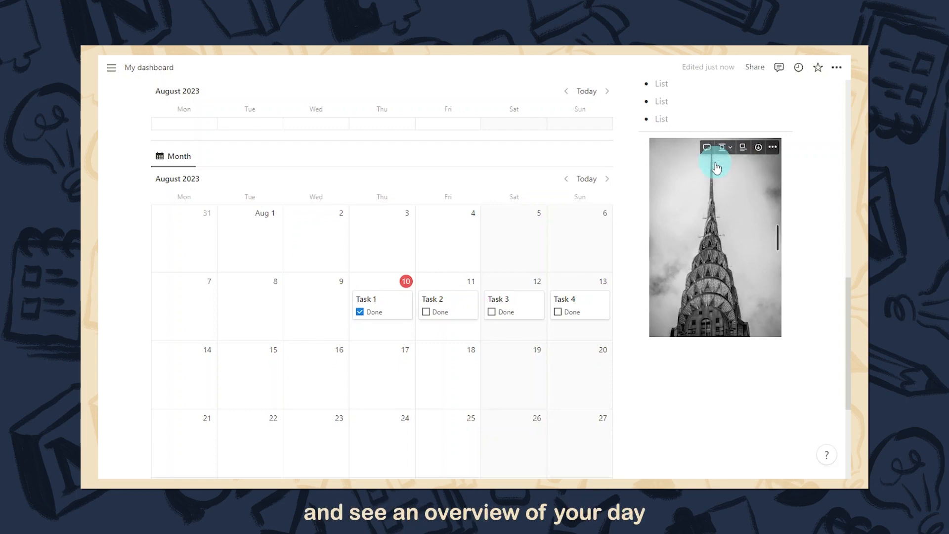